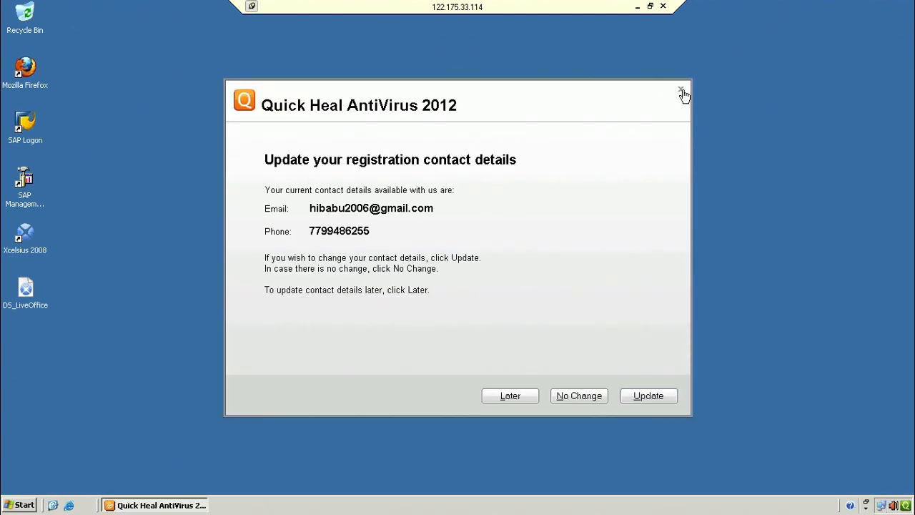
# Dismiss the Quick Heal AntiVirus registration contact details notice.
pyautogui.click(682, 93)
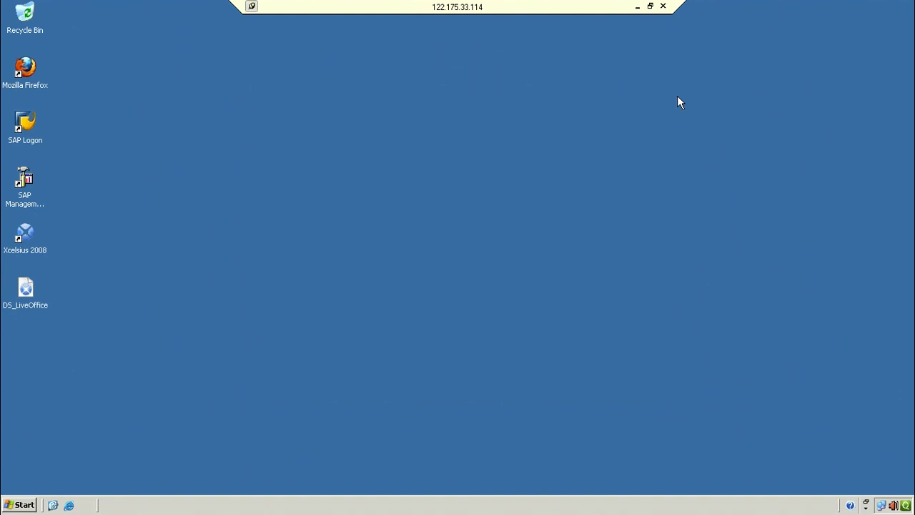
pyautogui.click(23, 505)
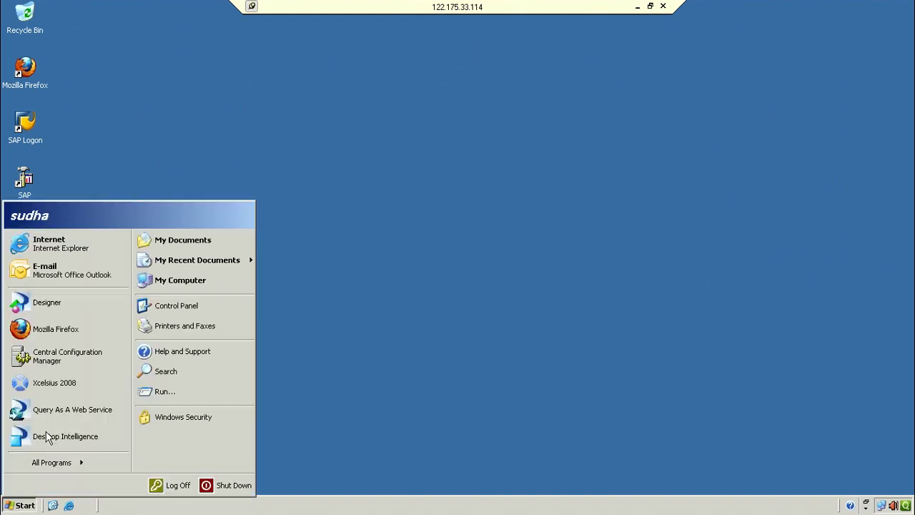
pyautogui.moveTo(47, 465)
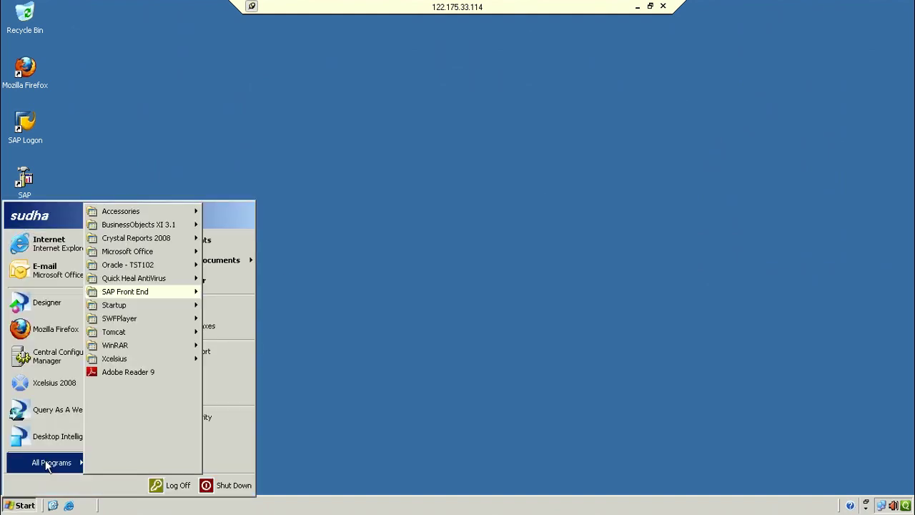
pyautogui.moveTo(196, 223)
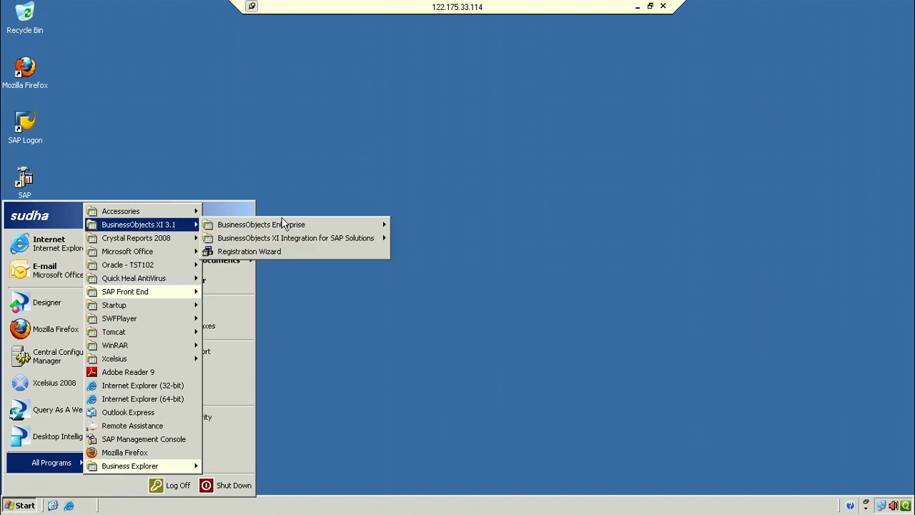
pyautogui.moveTo(284, 225)
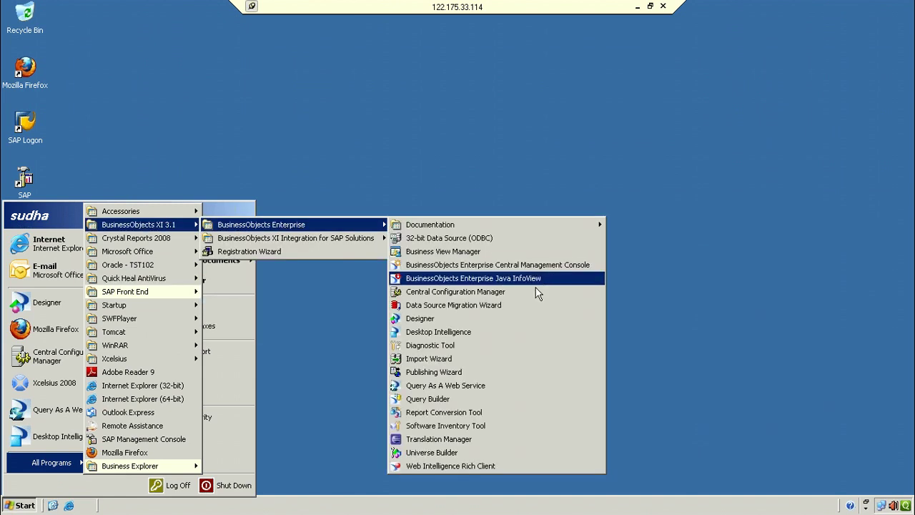
pyautogui.click(598, 203)
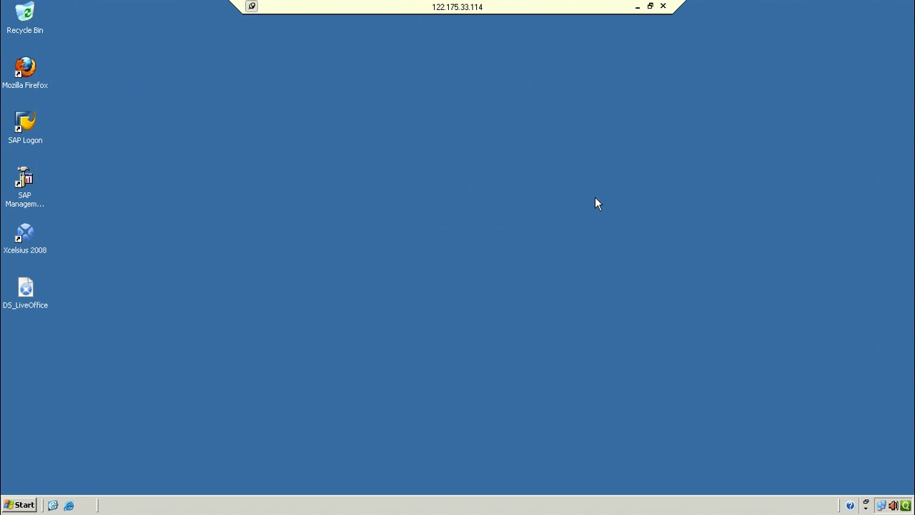
# Launch the Import Wizard from the BusinessObjects Enterprise programs on the remote desktop.
pyautogui.click(34, 505)
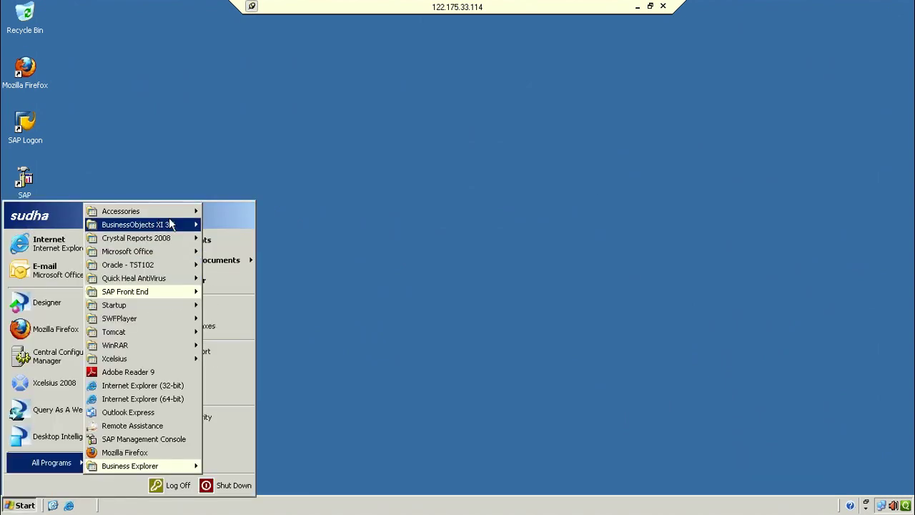
pyautogui.moveTo(172, 227)
pyautogui.moveTo(295, 228)
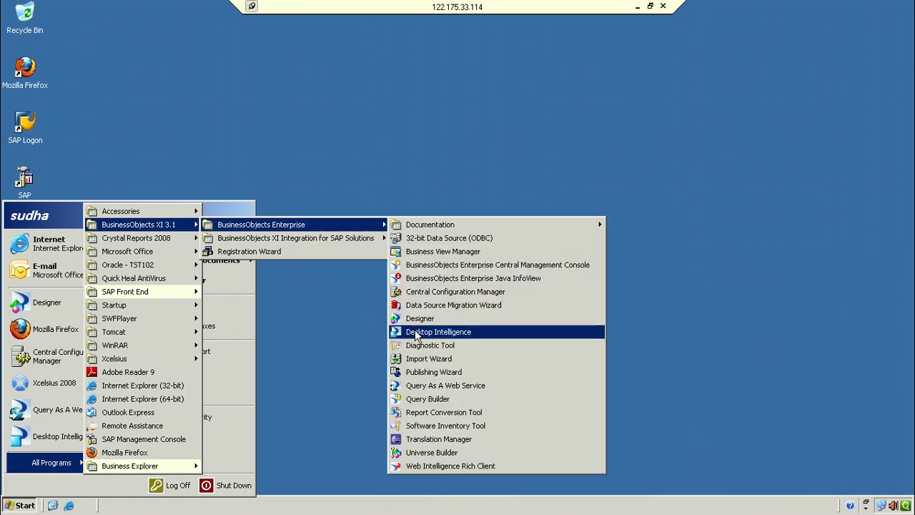
pyautogui.click(443, 361)
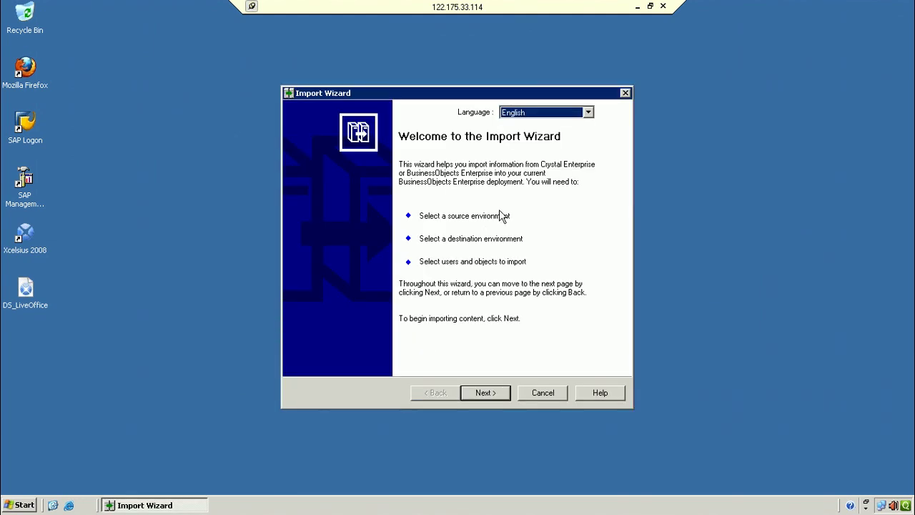
# Log on to the AGTST source CMS as Administrator with the account password and continue to the destination environment.
pyautogui.click(497, 397)
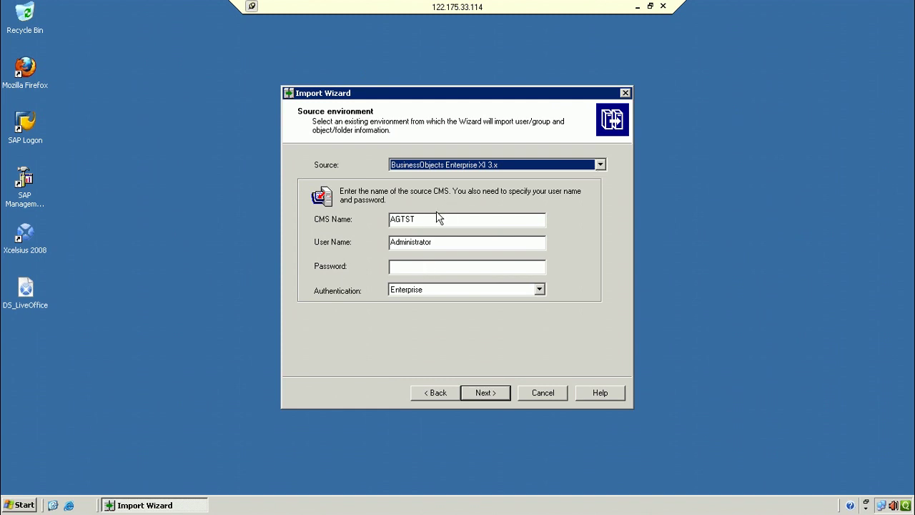
pyautogui.click(423, 267)
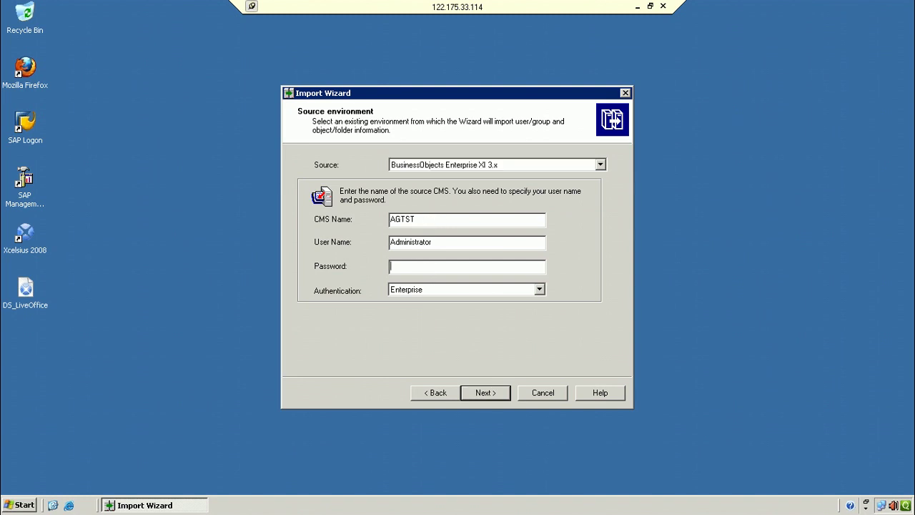
pyautogui.write('********')
pyautogui.click(484, 393)
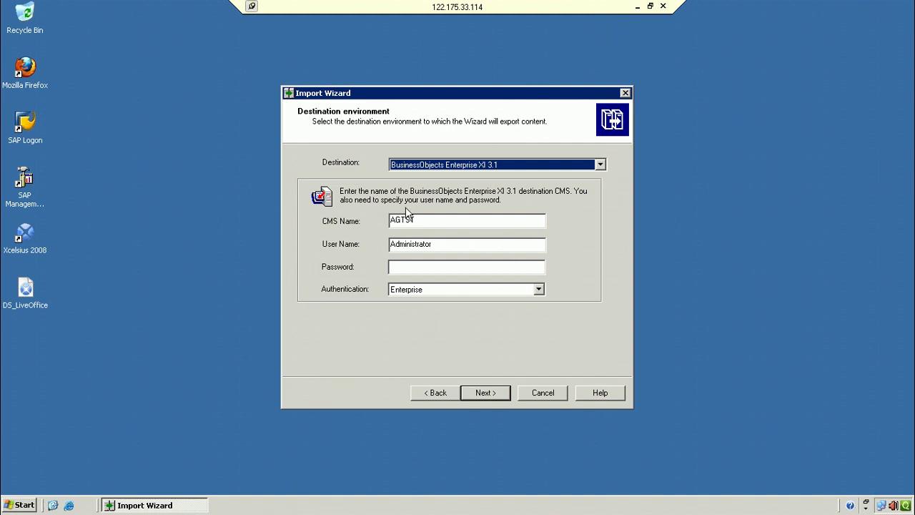
# Replace the destination CMS name with 122.34.233.12.
pyautogui.click(433, 222)
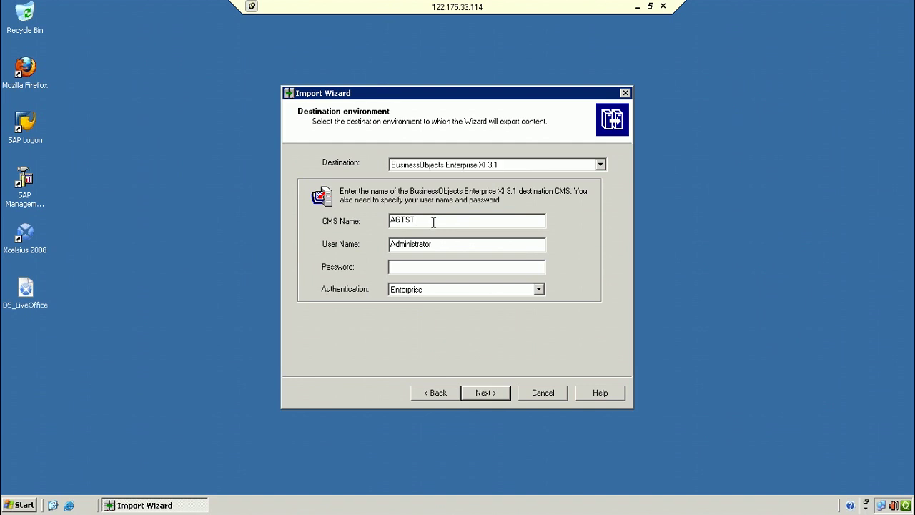
pyautogui.moveTo(425, 223); pyautogui.dragTo(386, 223)
pyautogui.write('122.2')
pyautogui.press('BackSpace')
pyautogui.write('34.233.12')
# Switch to the Paint diagram and write 122.122.3.1 near the bottom of the DEV box.
pyautogui.click(637, 6)
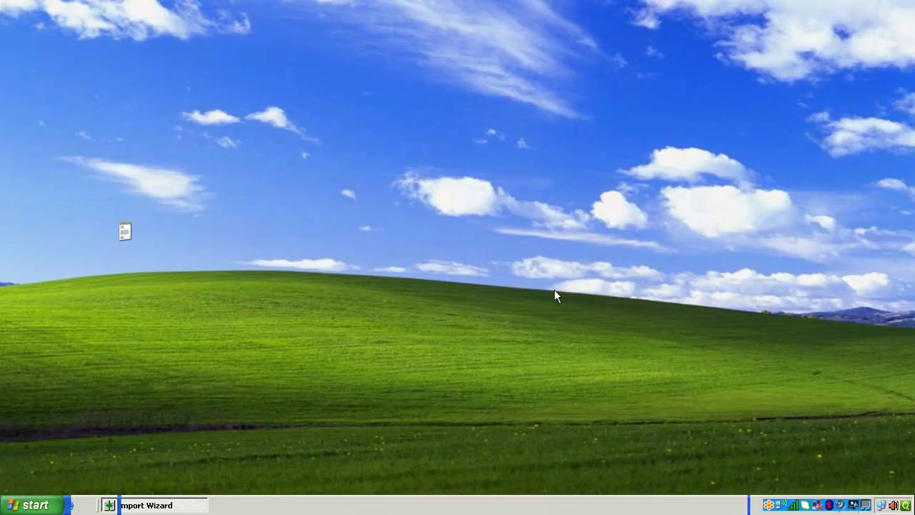
pyautogui.click(499, 505)
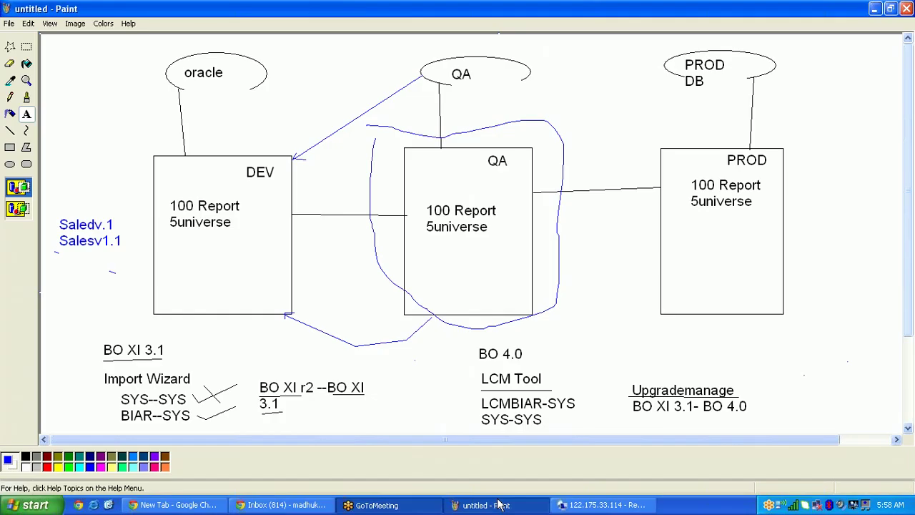
pyautogui.moveTo(166, 281); pyautogui.dragTo(260, 317)
pyautogui.write('122.1')
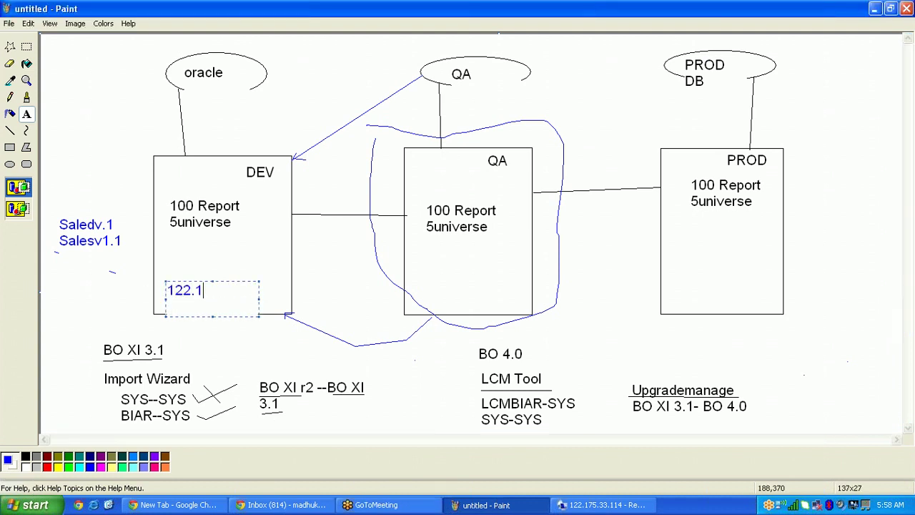
pyautogui.write('22.3.1')
# Write 132.23.23.31 near the bottom of the QA box in the diagram.
pyautogui.moveTo(424, 275); pyautogui.dragTo(508, 301)
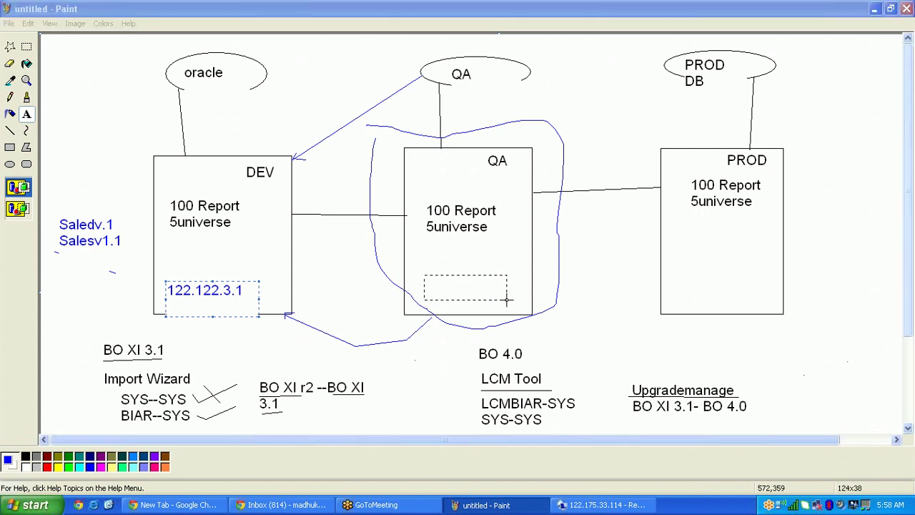
pyautogui.write('13')
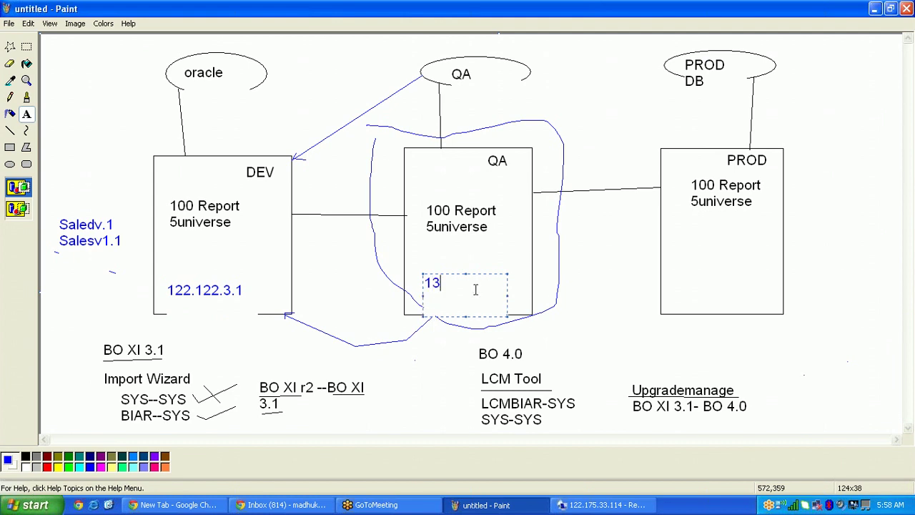
pyautogui.write('2.23.23.31')
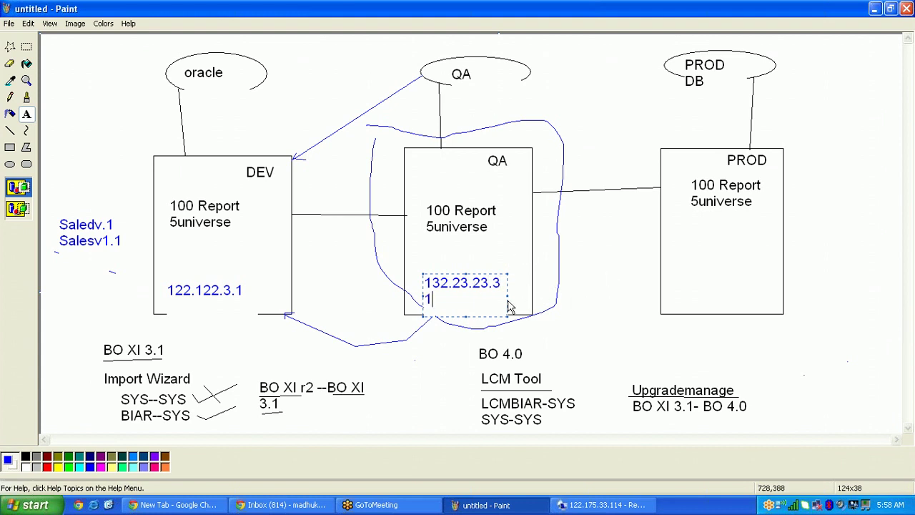
# Return to the remote Import Wizard and set the destination to Business Intelligence Archive Resource (BIAR) File.
pyautogui.click(581, 504)
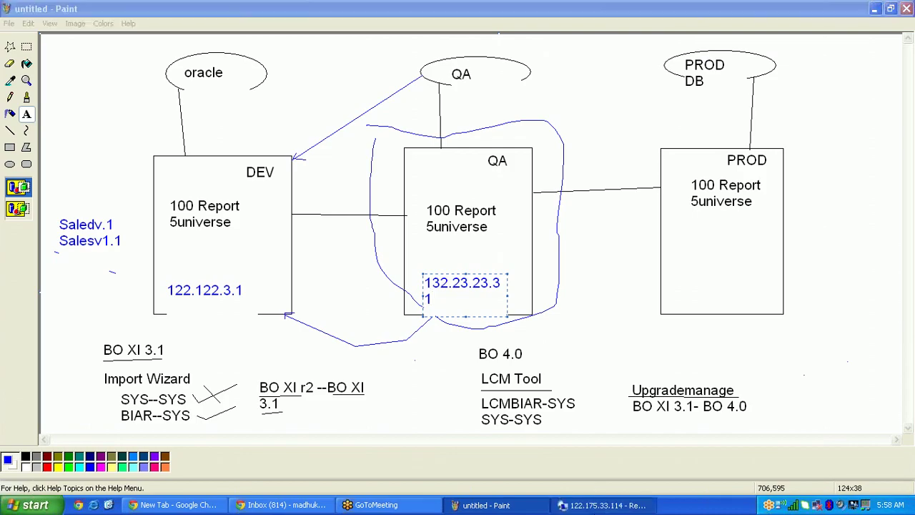
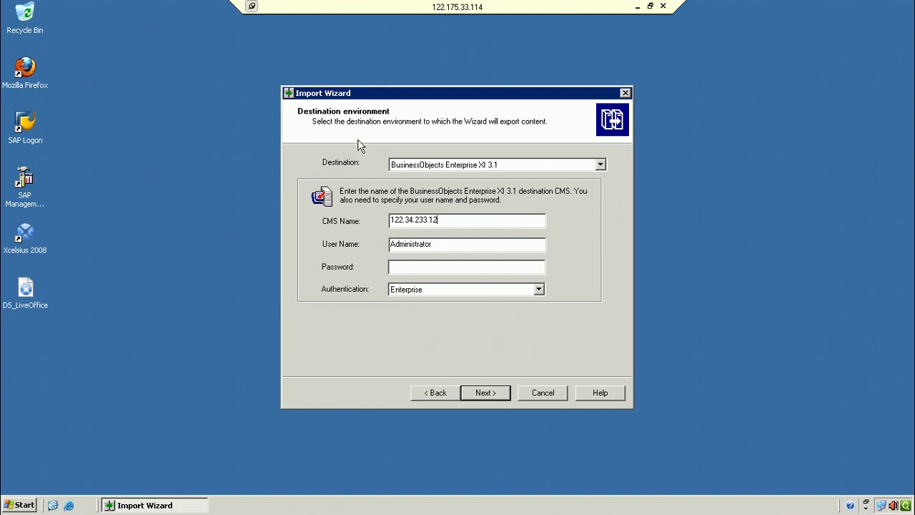
pyautogui.click(444, 391)
pyautogui.click(486, 393)
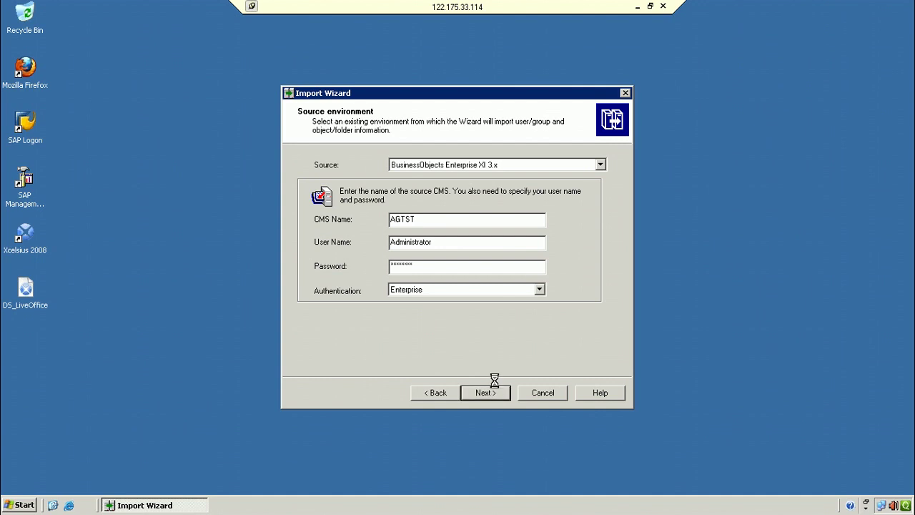
pyautogui.click(600, 165)
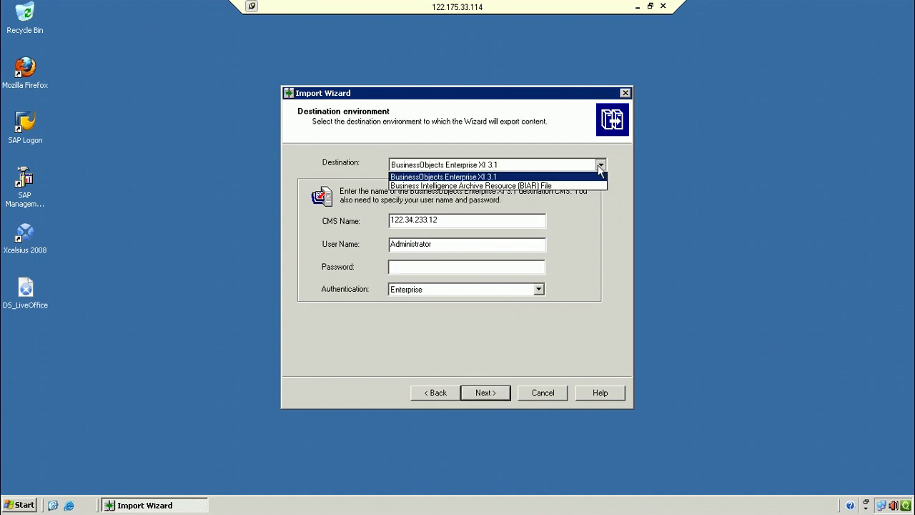
pyautogui.click(529, 186)
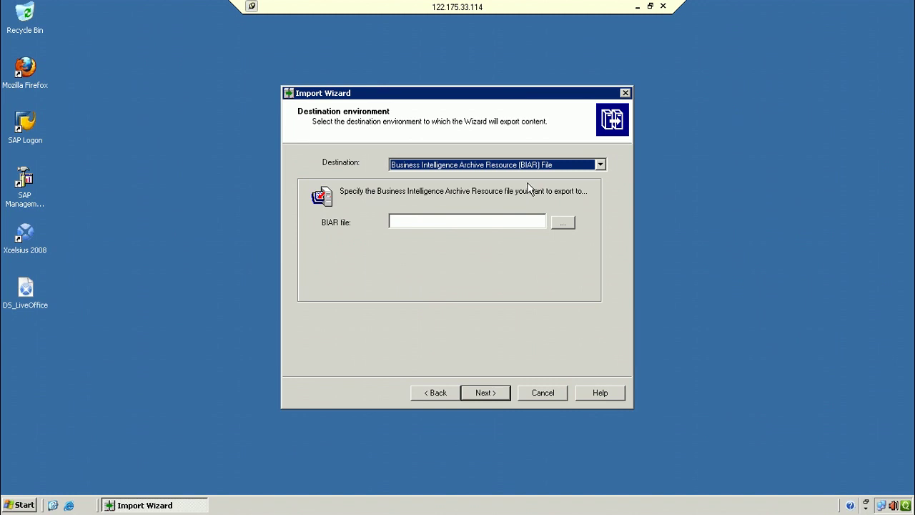
pyautogui.click(637, 7)
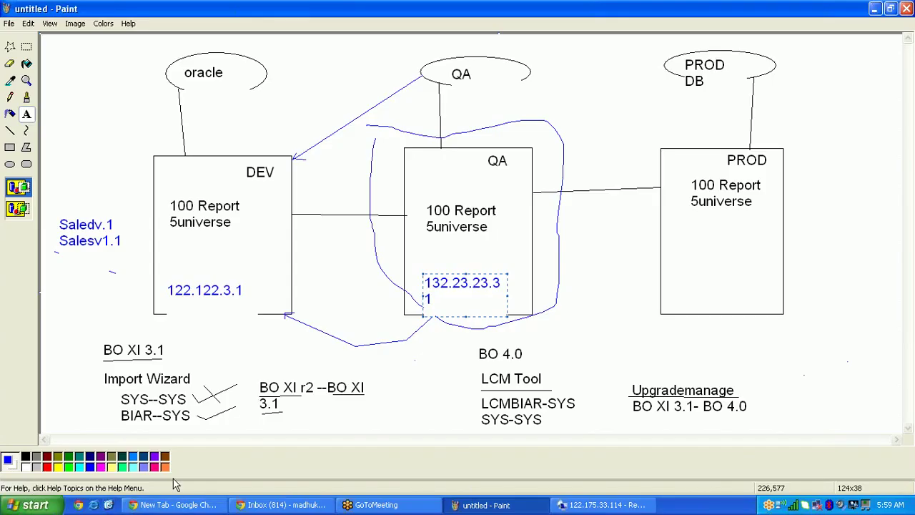
pyautogui.click(93, 505)
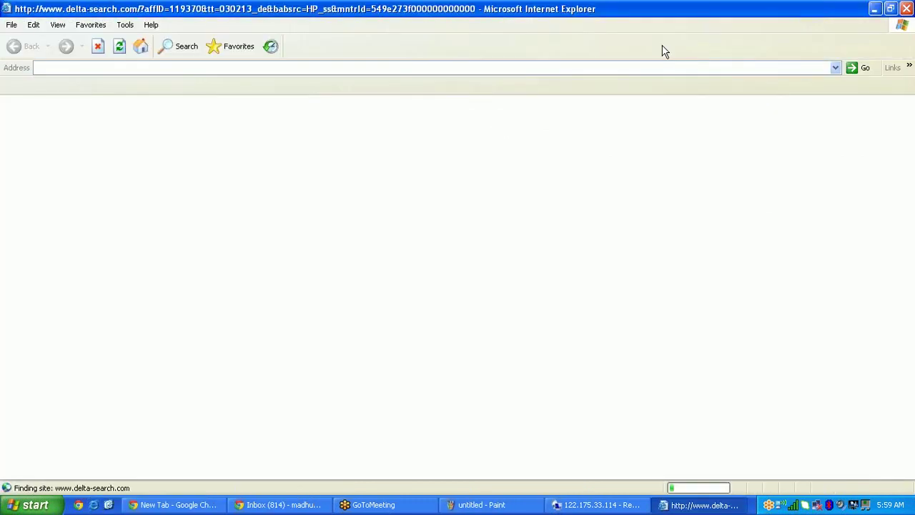
pyautogui.click(835, 68)
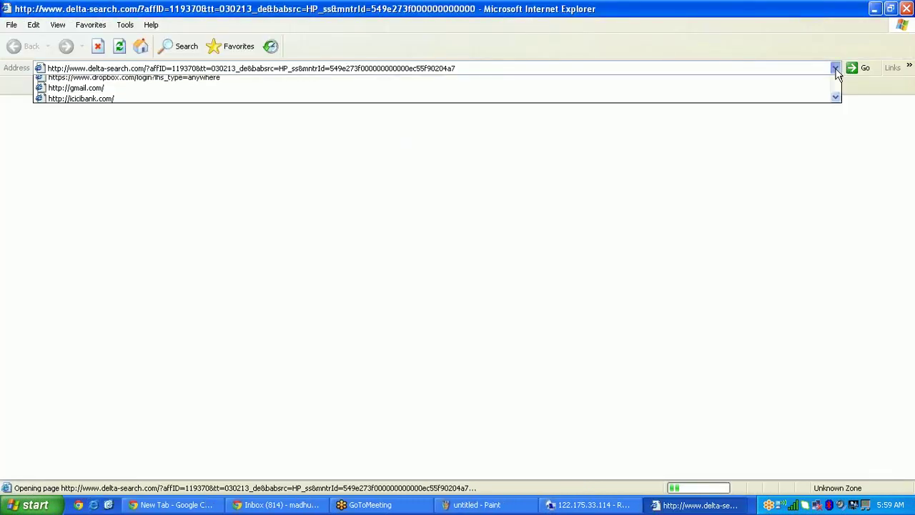
pyautogui.click(143, 113)
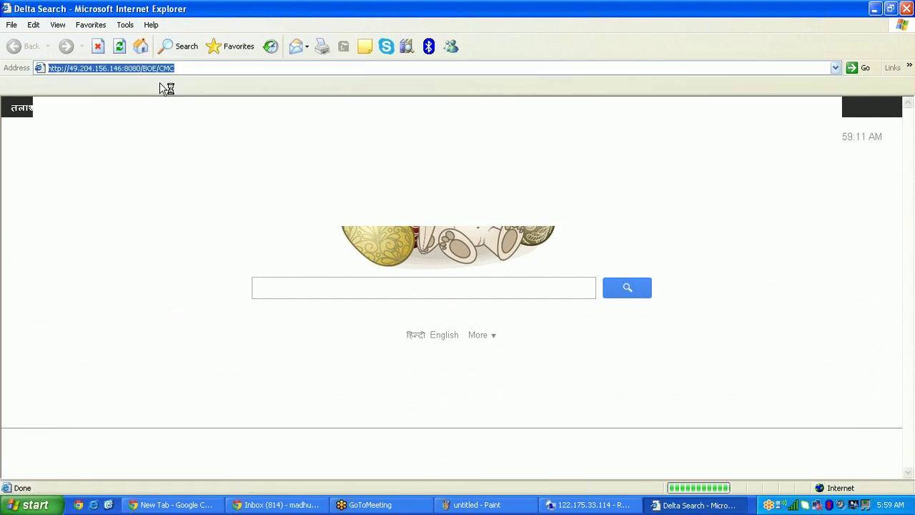
pyautogui.click(835, 68)
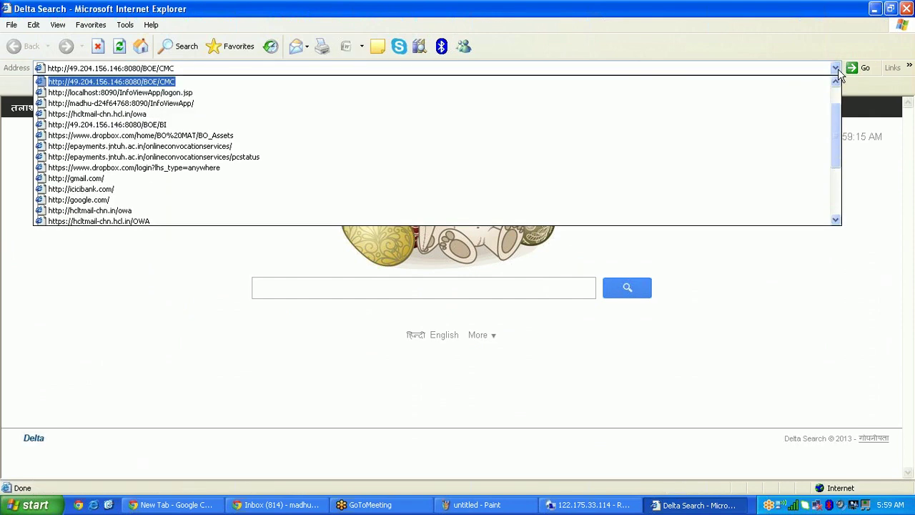
pyautogui.click(836, 82)
pyautogui.click(836, 82)
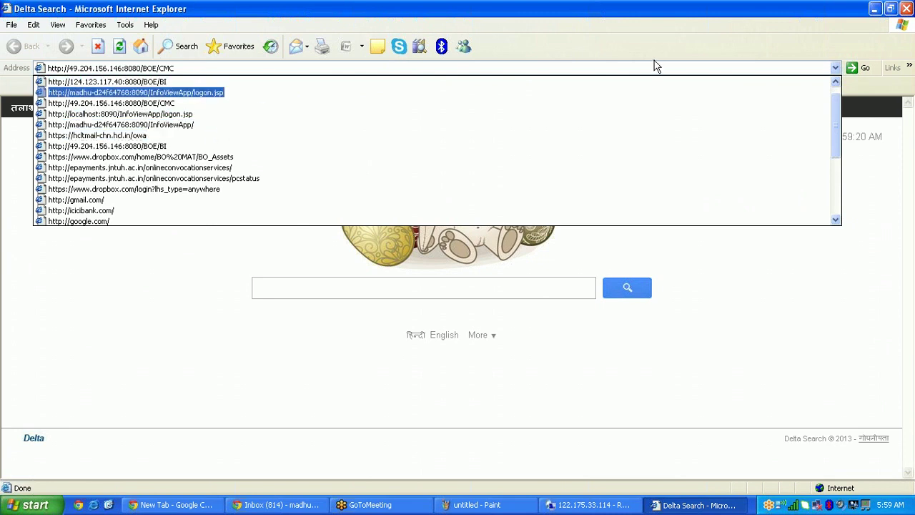
pyautogui.scroll(1, 838, 97)
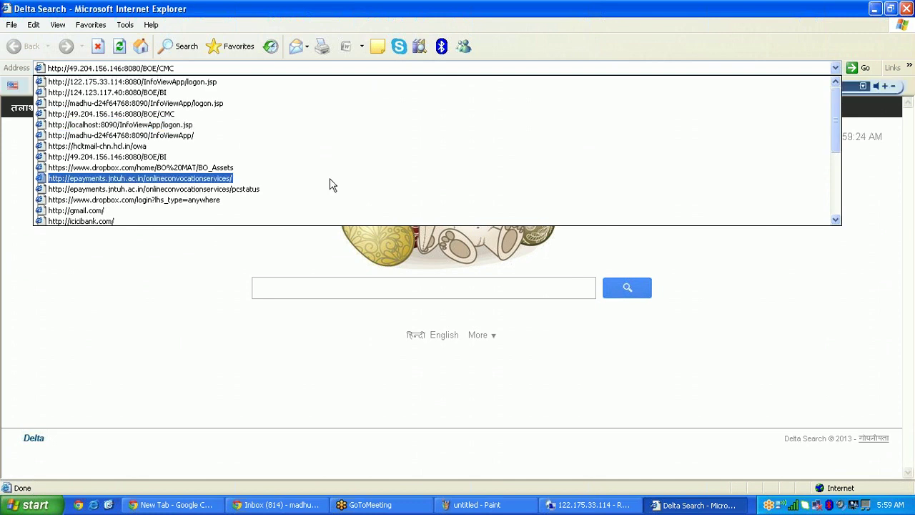
pyautogui.click(227, 84)
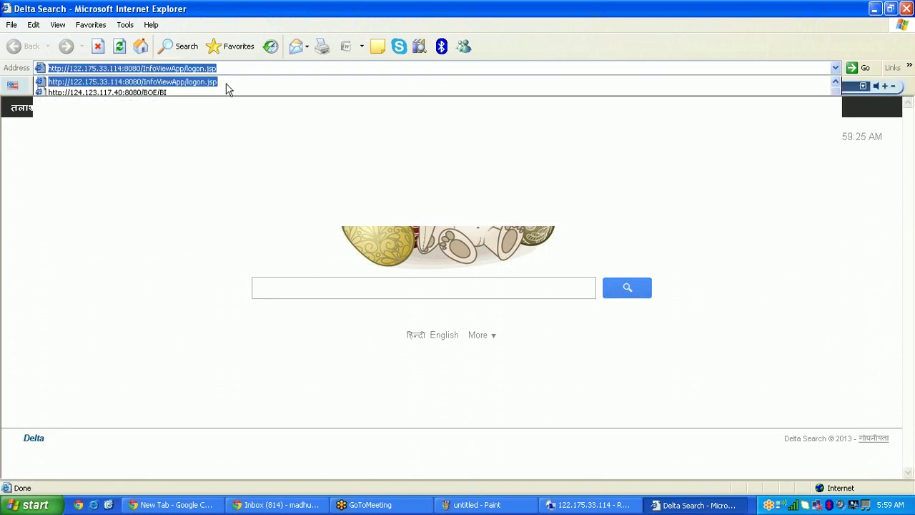
pyautogui.click(227, 85)
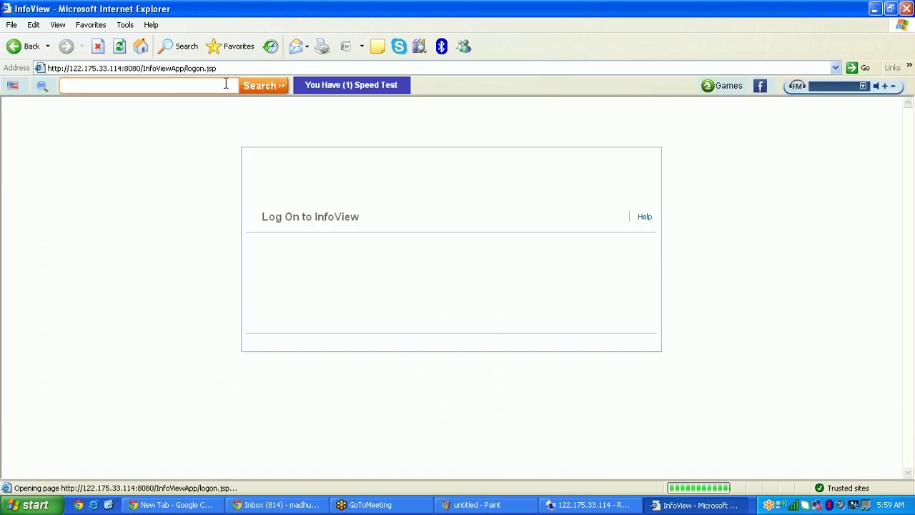
# Hide the extra search toolbar in the browser and log on to InfoView as administrator with the account password.
pyautogui.rightClick(529, 85)
pyautogui.click(568, 148)
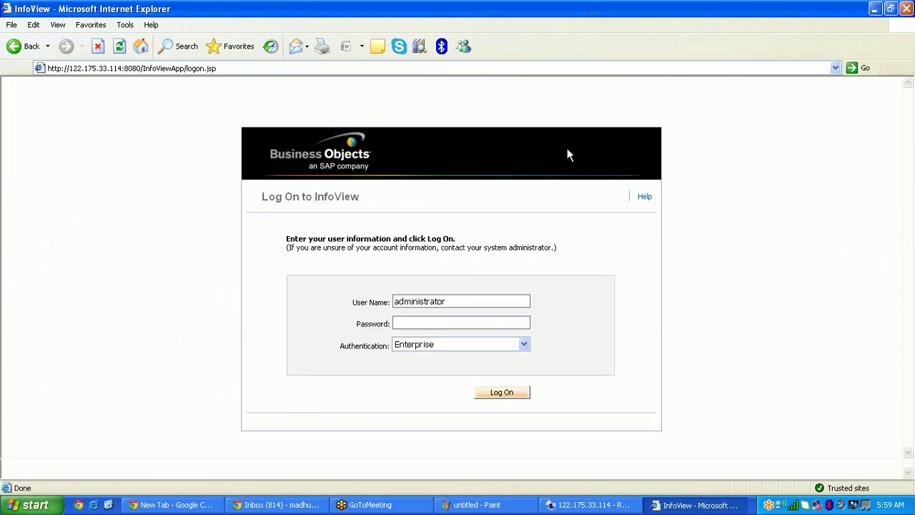
pyautogui.click(442, 320)
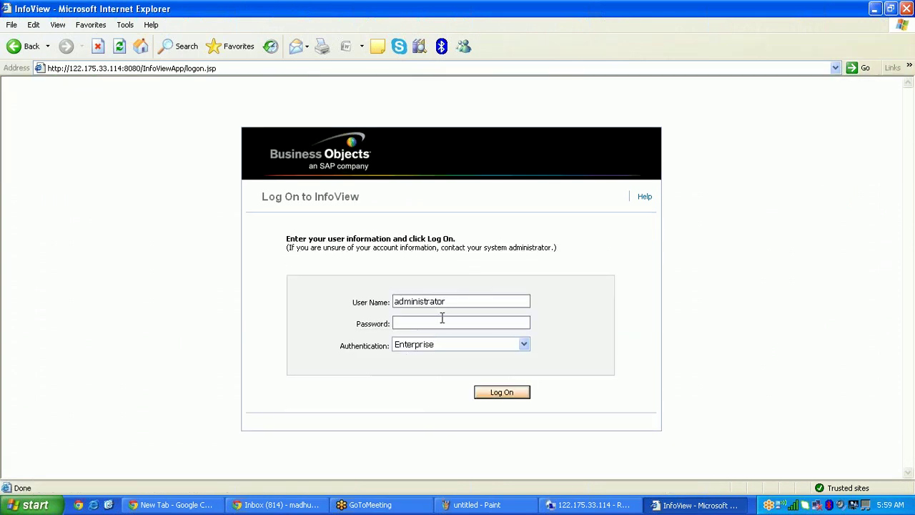
pyautogui.write('********')
pyautogui.click(500, 393)
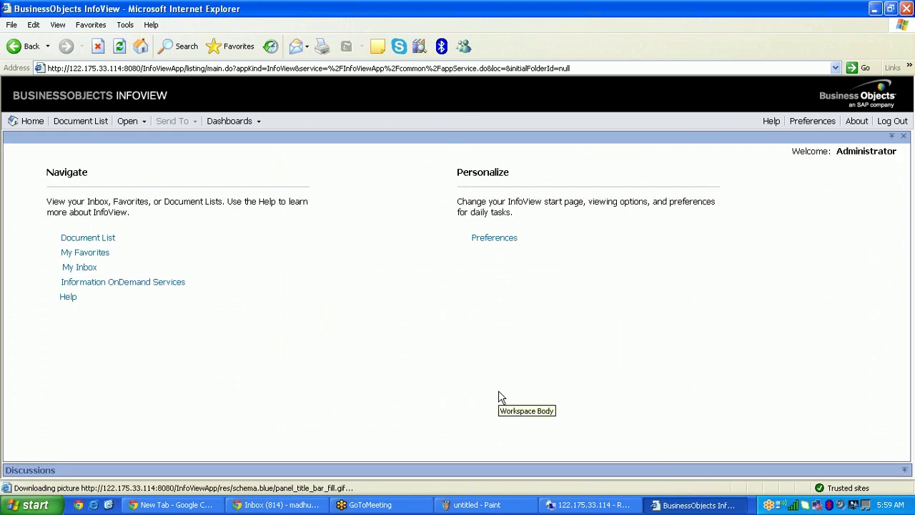
# Browse the InfoView document list and examine the reports in the Weekend folder under Public Folders.
pyautogui.click(88, 237)
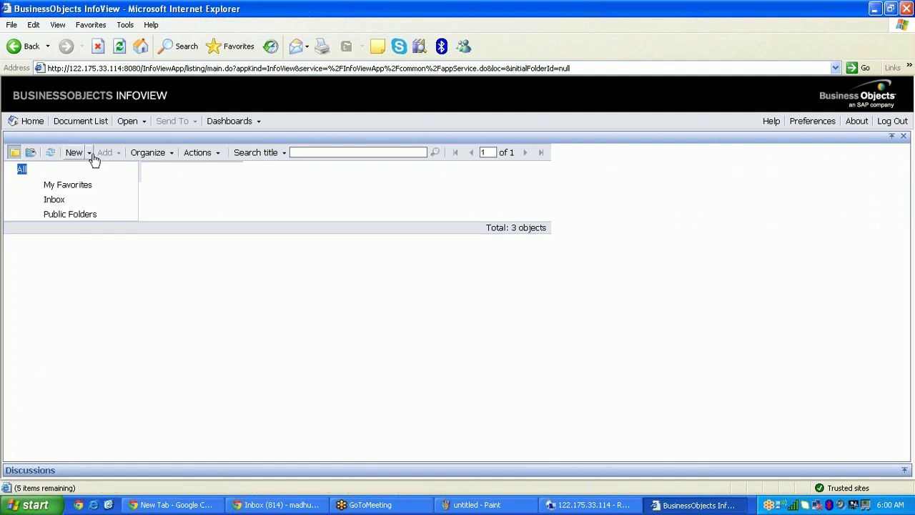
pyautogui.click(91, 155)
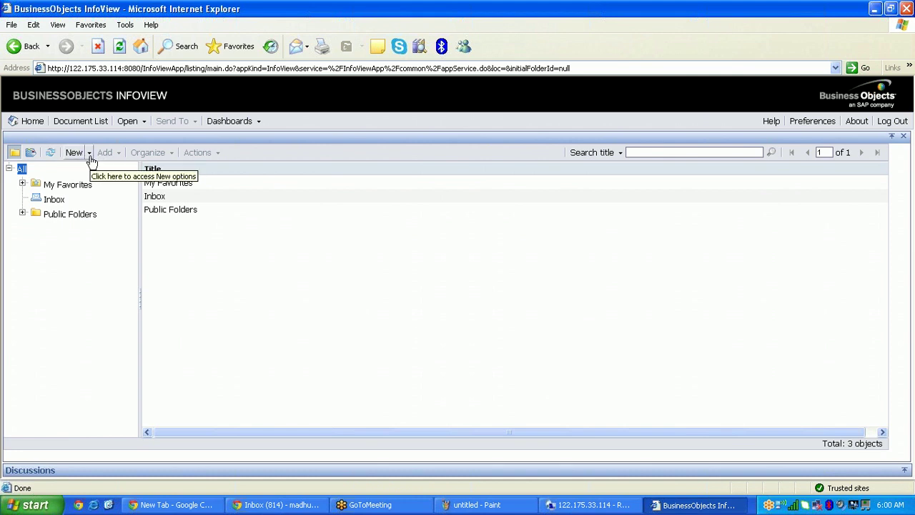
pyautogui.click(89, 155)
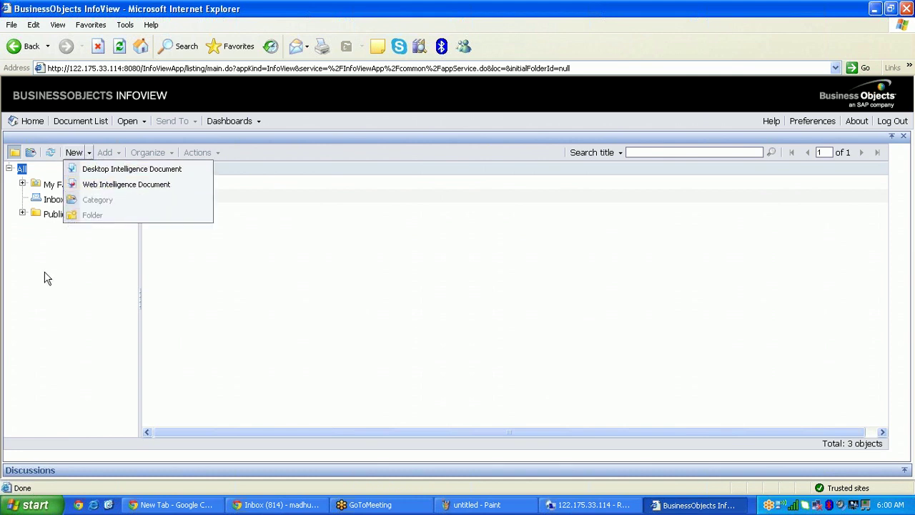
pyautogui.click(22, 213)
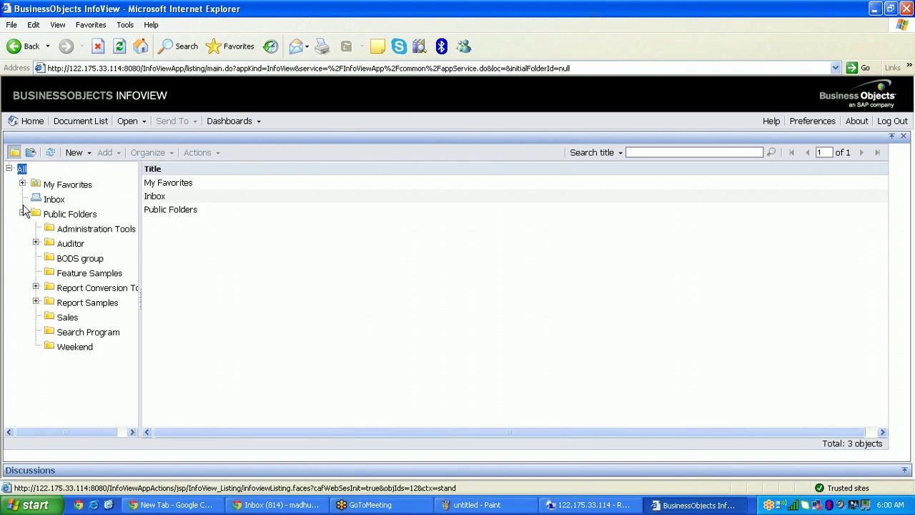
pyautogui.click(76, 350)
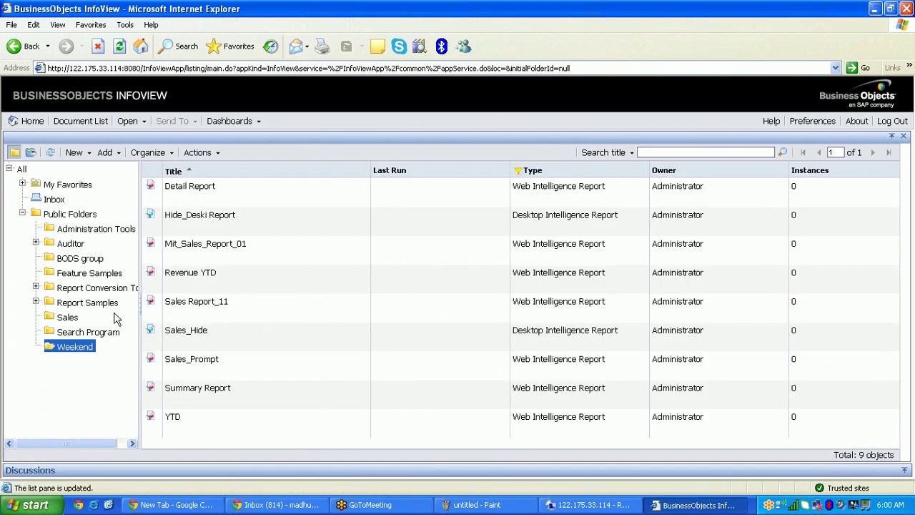
pyautogui.click(74, 319)
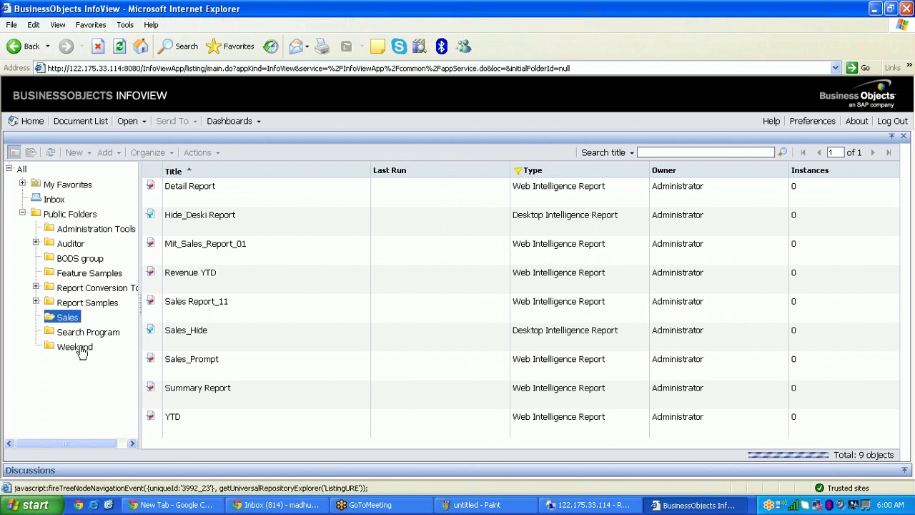
pyautogui.click(80, 350)
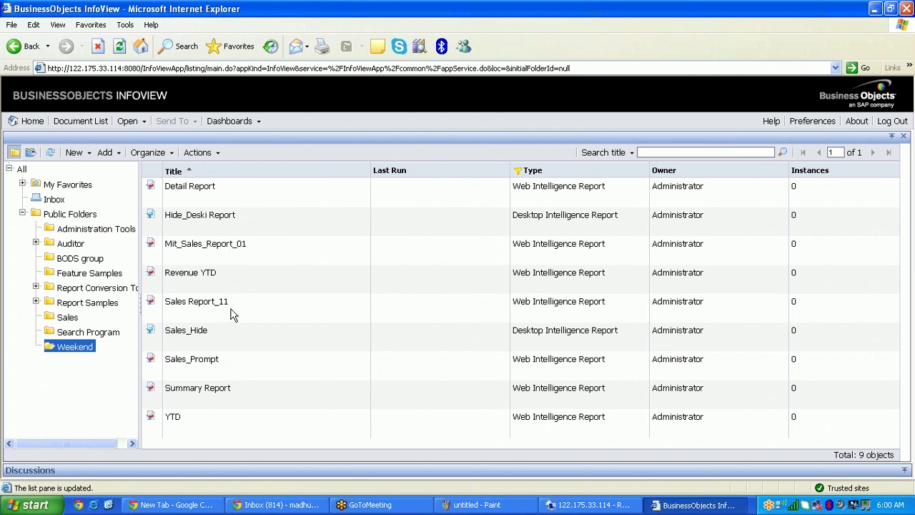
pyautogui.click(875, 9)
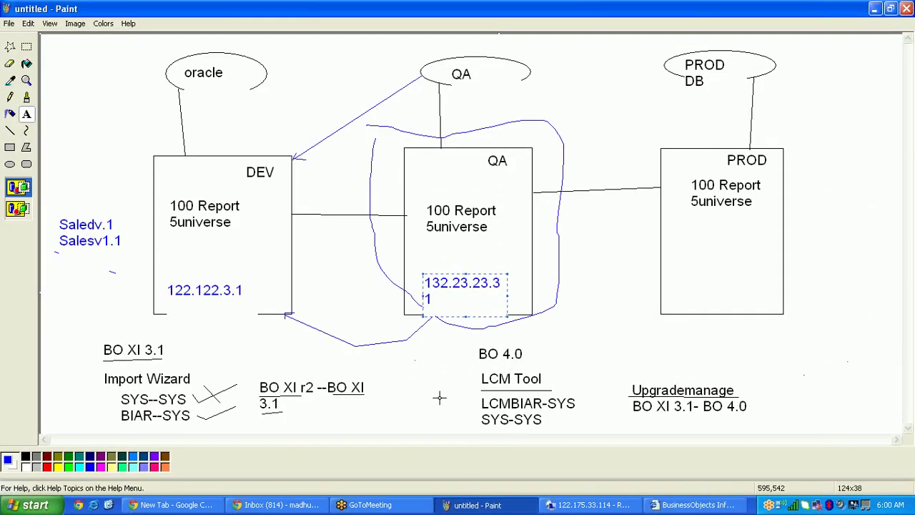
# Return to the remote Import Wizard, set the export BIAR file to WEEKEND on the Desktop, and continue to the object selection.
pyautogui.click(621, 506)
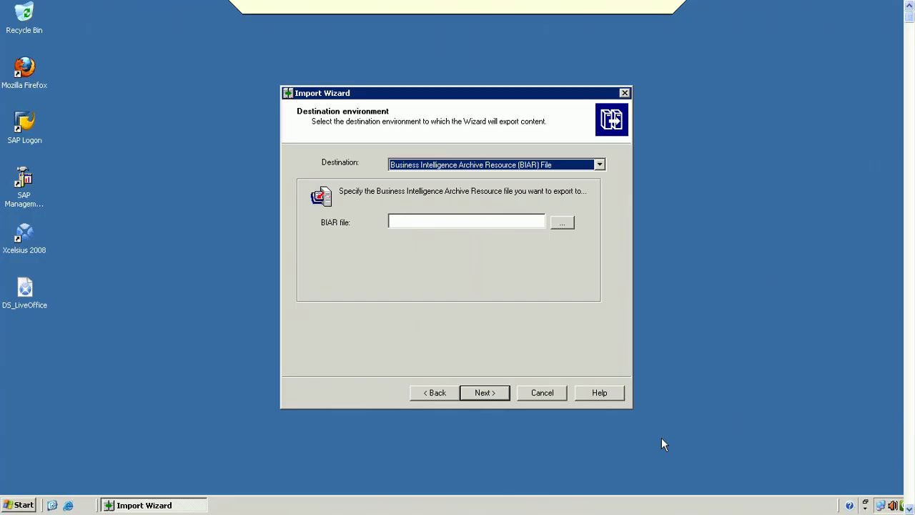
pyautogui.click(562, 223)
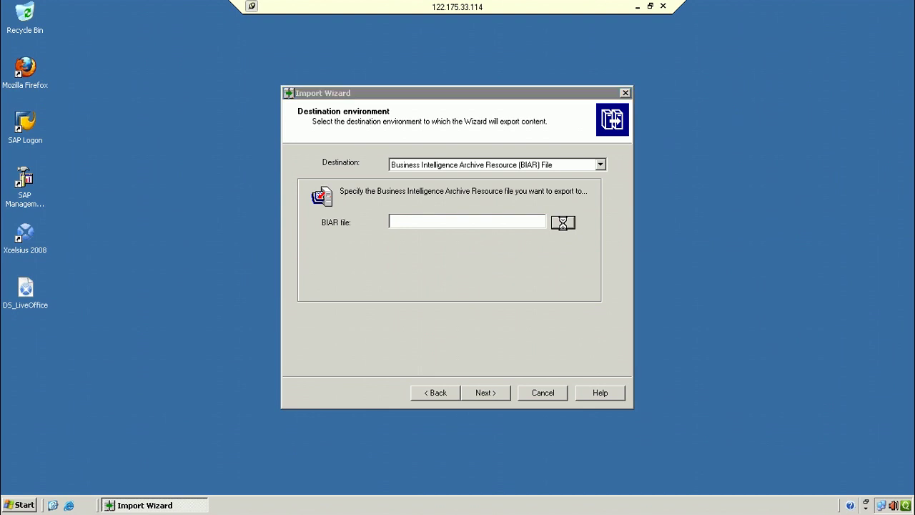
pyautogui.click(305, 215)
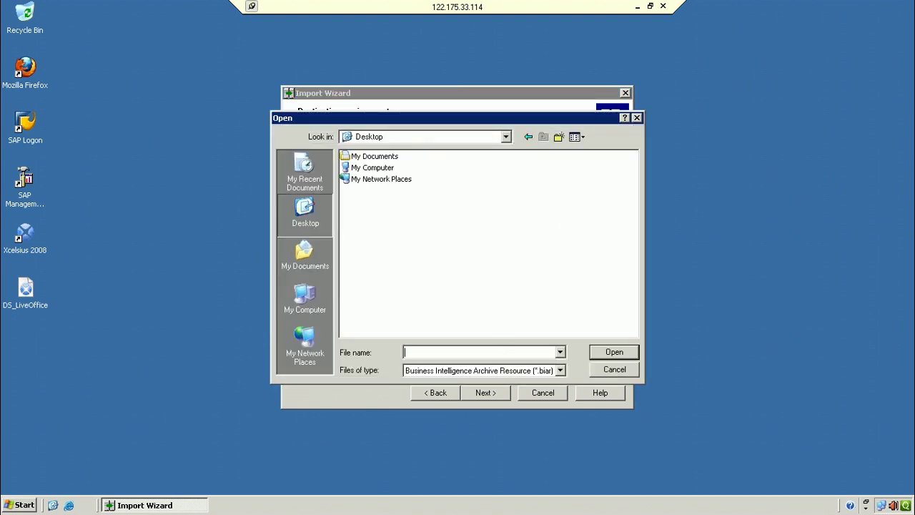
pyautogui.write('WEEKEND')
pyautogui.click(629, 355)
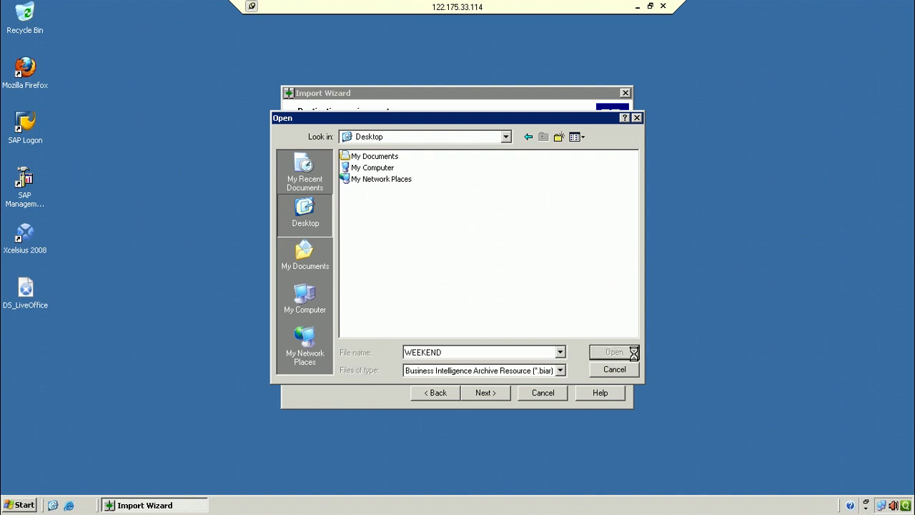
pyautogui.click(485, 393)
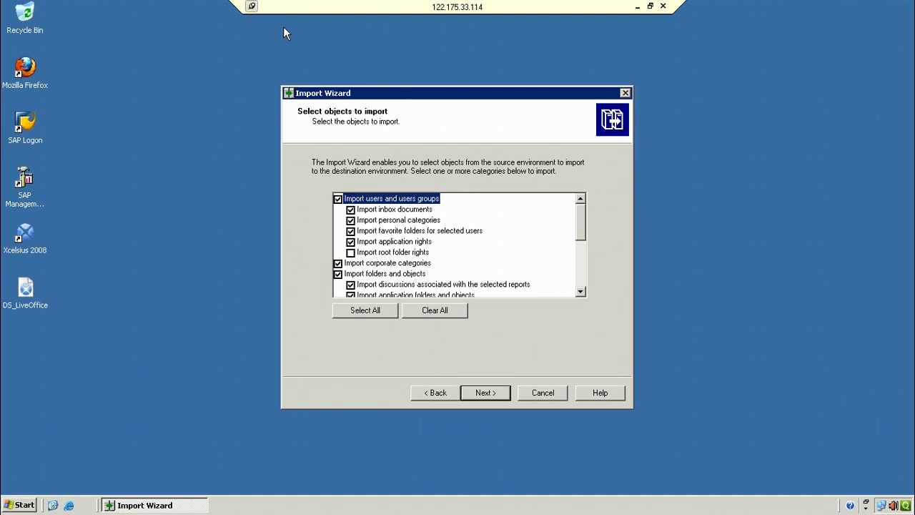
# Exclude inbox documents, personal categories, favorite folders, application rights, root folder rights and corporate categories from the import.
pyautogui.click(351, 210)
pyautogui.click(350, 220)
pyautogui.click(350, 231)
pyautogui.click(351, 253)
pyautogui.click(339, 264)
# Exclude events, server groups and calendars from the import, keeping folders, objects and repository objects selected.
pyautogui.scroll(-4, 584, 285)
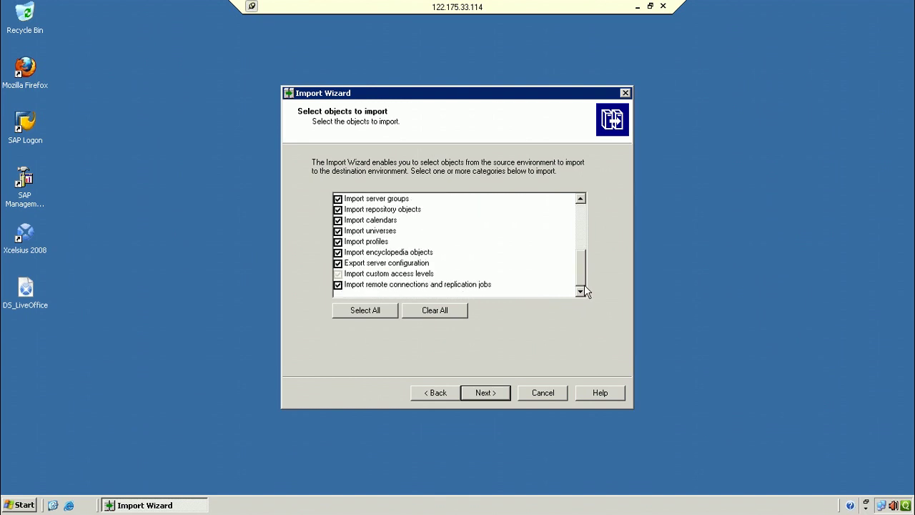
pyautogui.moveTo(582, 265); pyautogui.dragTo(581, 233)
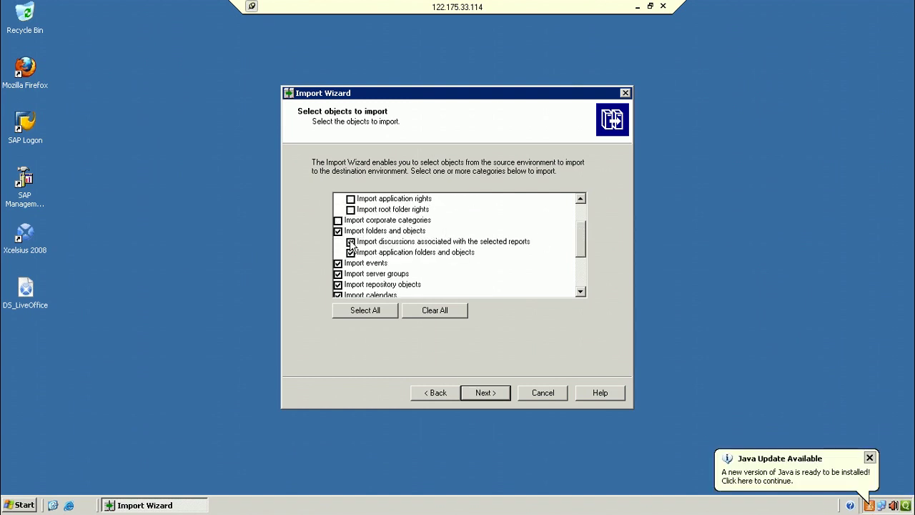
pyautogui.click(339, 265)
pyautogui.click(339, 274)
pyautogui.click(581, 292)
pyautogui.click(580, 291)
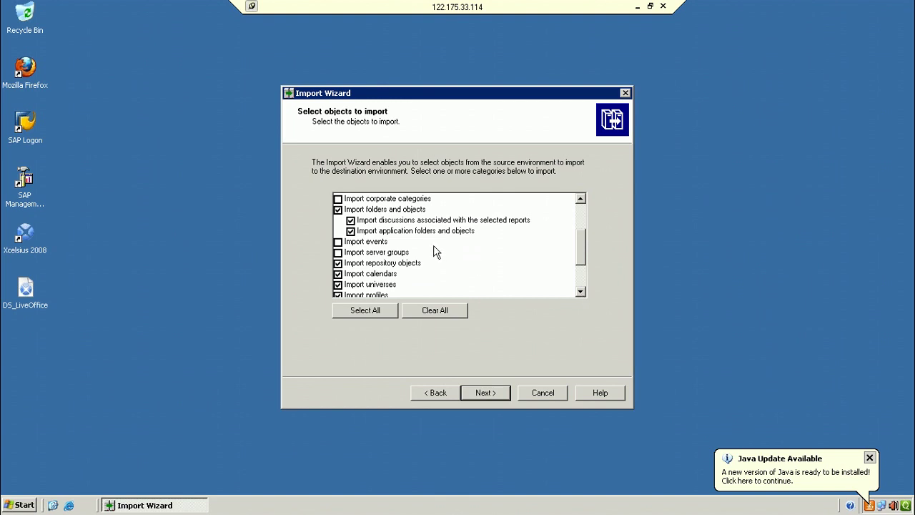
pyautogui.click(339, 276)
# Exclude profiles, encyclopedia objects, server configuration, and remote connections and replication jobs from the import.
pyautogui.click(581, 292)
pyautogui.click(581, 292)
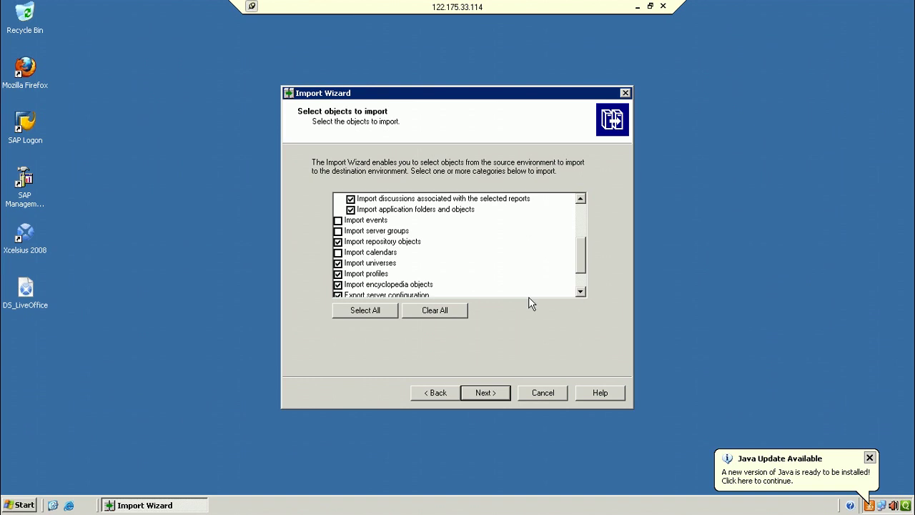
pyautogui.click(339, 275)
pyautogui.click(338, 284)
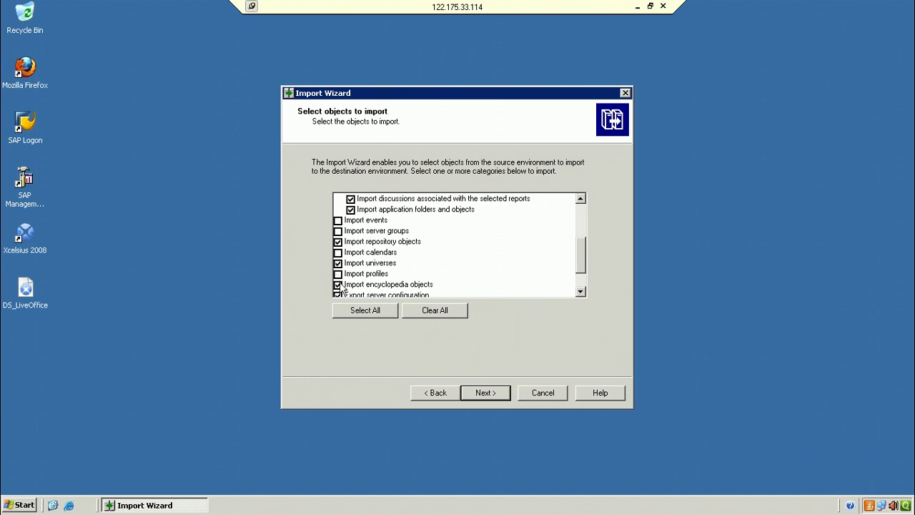
pyautogui.click(580, 292)
pyautogui.click(580, 293)
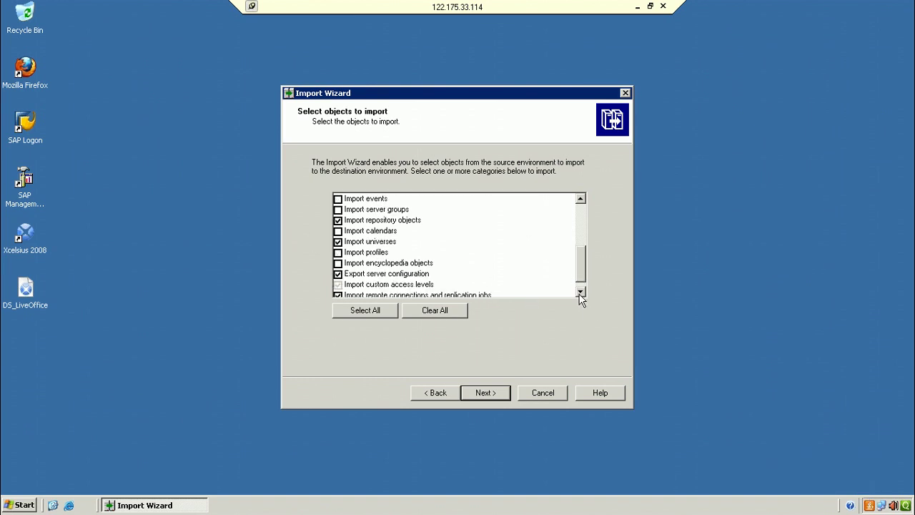
pyautogui.click(581, 293)
pyautogui.click(338, 263)
pyautogui.click(338, 284)
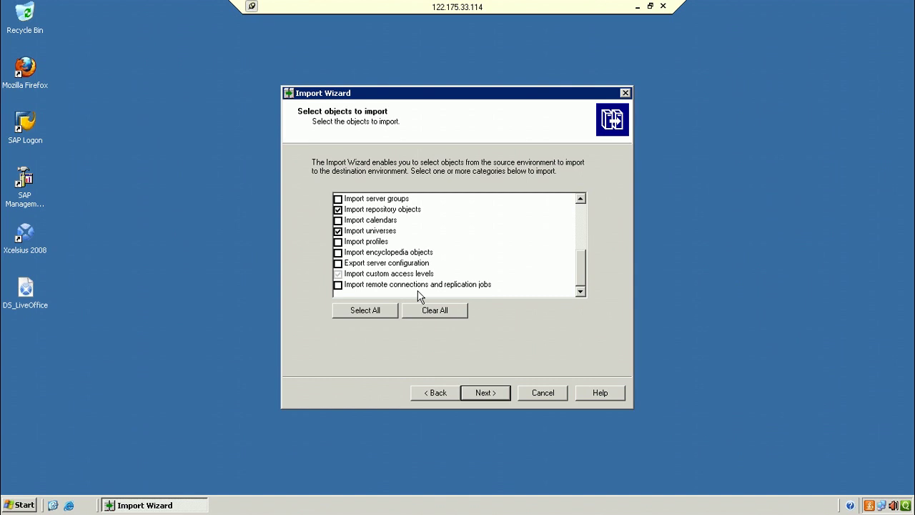
# Review the import category selections from the end of the list back to its beginning.
pyautogui.click(581, 199)
pyautogui.click(581, 199)
pyautogui.click(580, 199)
pyautogui.click(580, 199)
pyautogui.click(581, 200)
pyautogui.click(581, 200)
pyautogui.click(581, 200)
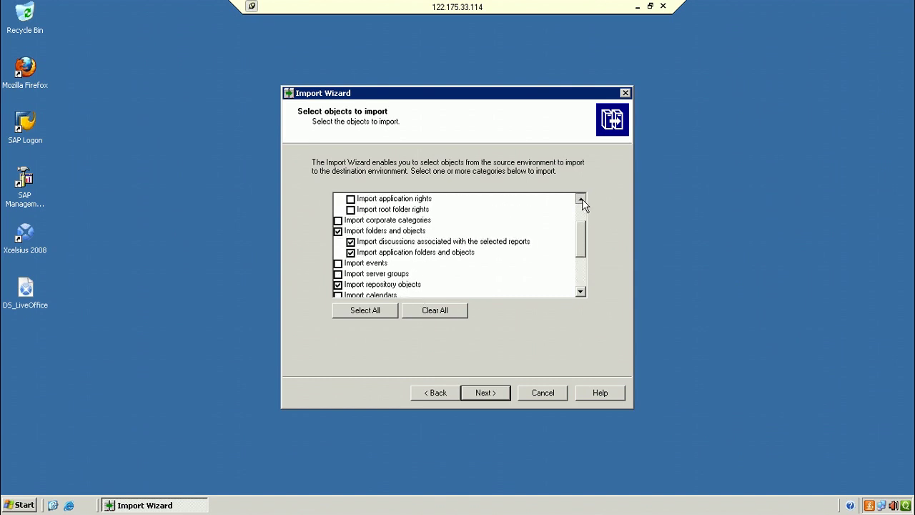
pyautogui.click(581, 201)
pyautogui.click(581, 200)
pyautogui.click(581, 201)
pyautogui.click(581, 200)
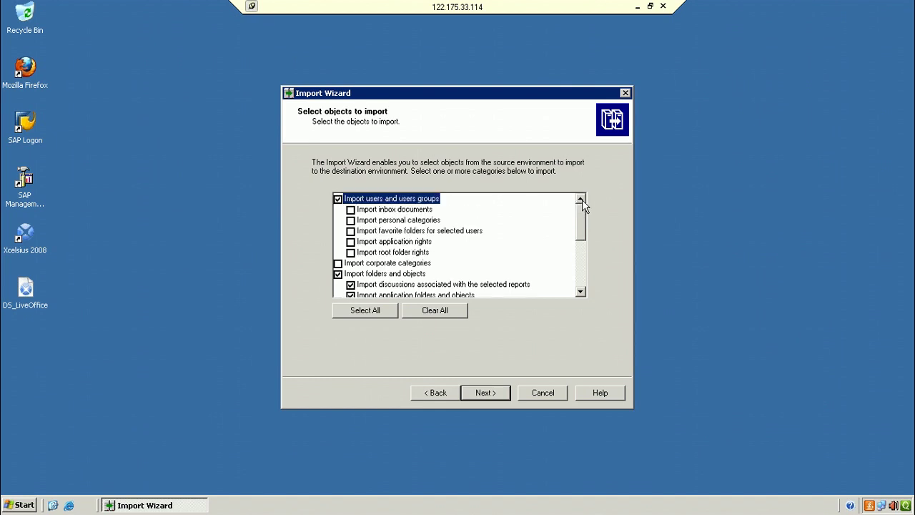
# Select the Administrator user from the Everyone group and all custom access levels for import, and continue to the folders and objects.
pyautogui.click(496, 392)
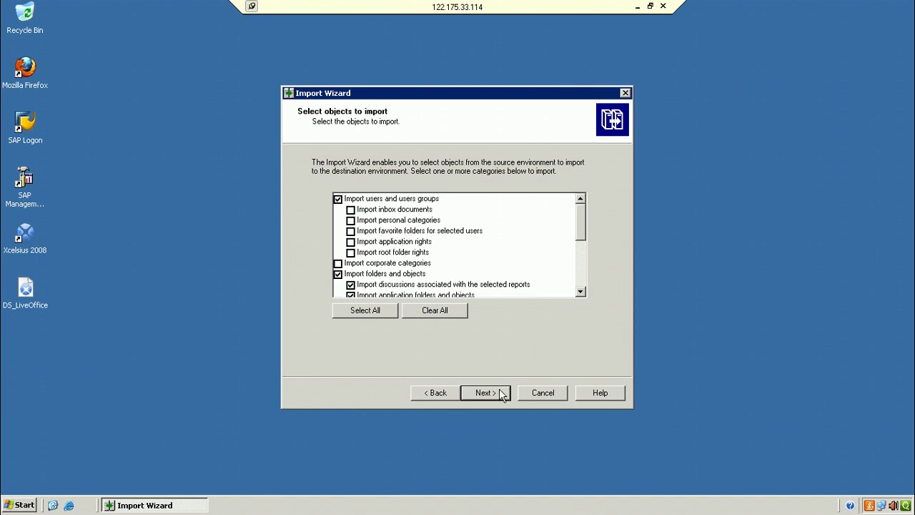
pyautogui.click(480, 179)
pyautogui.click(480, 179)
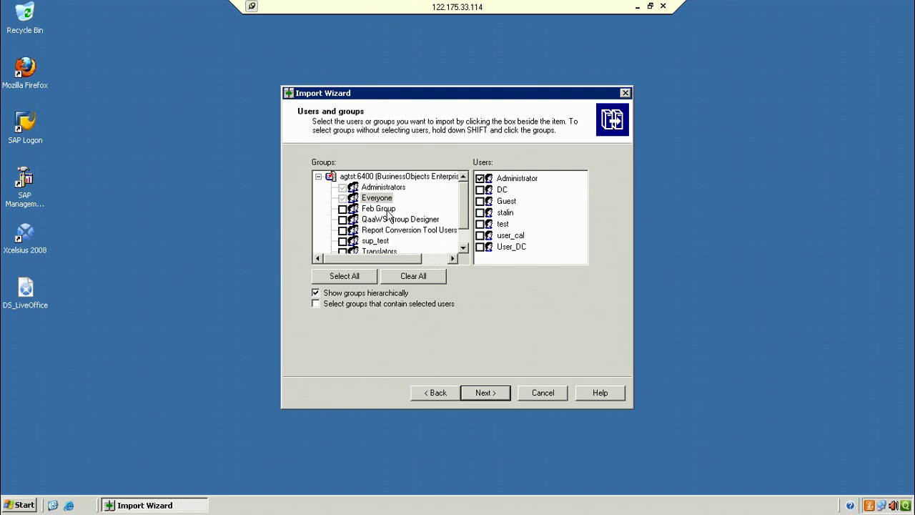
pyautogui.click(480, 179)
pyautogui.click(486, 393)
pyautogui.click(360, 278)
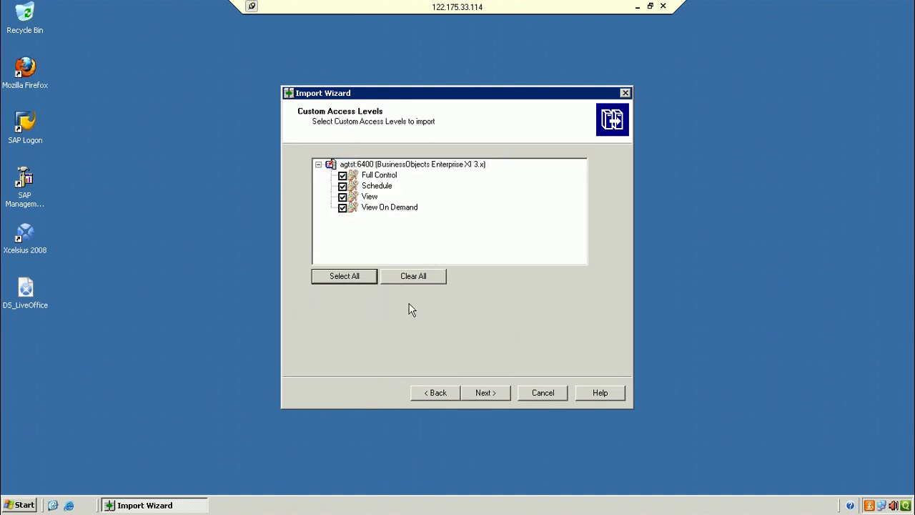
pyautogui.click(496, 394)
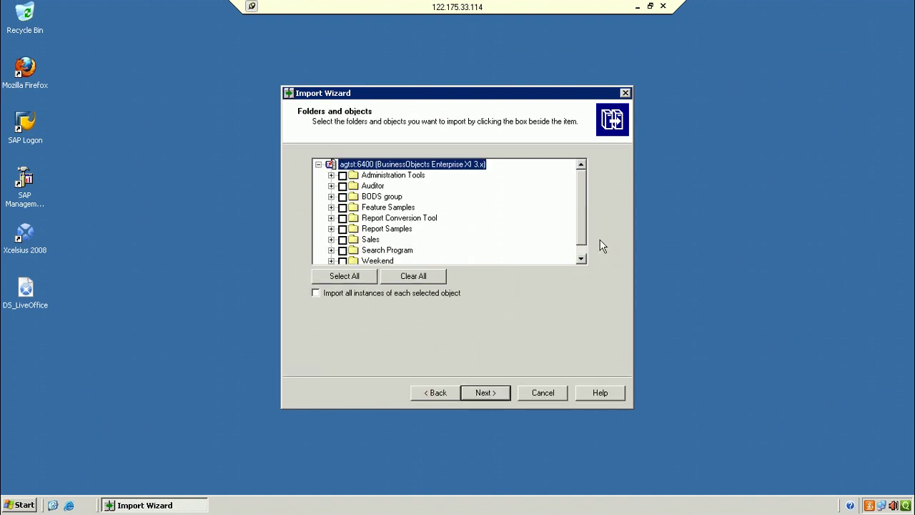
# Select the Weekend folder with all its reports for import, and continue past the application folders without selecting any.
pyautogui.click(581, 259)
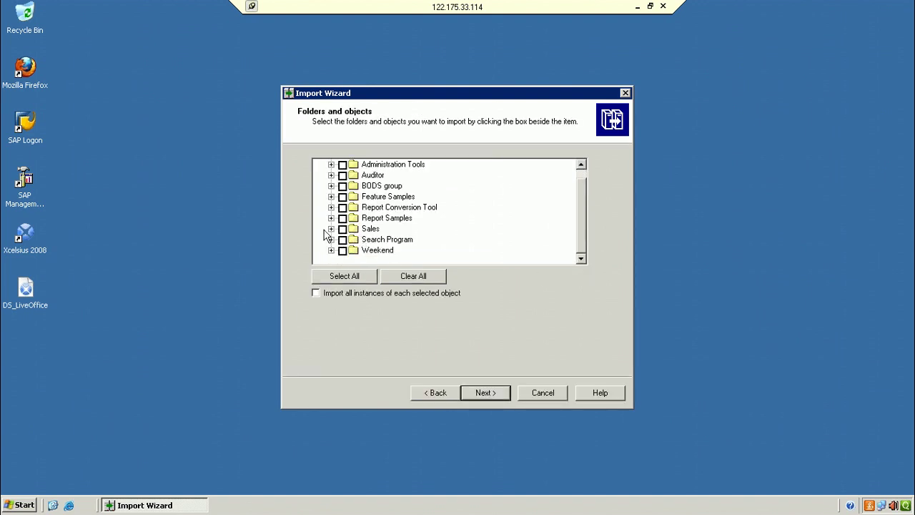
pyautogui.click(331, 251)
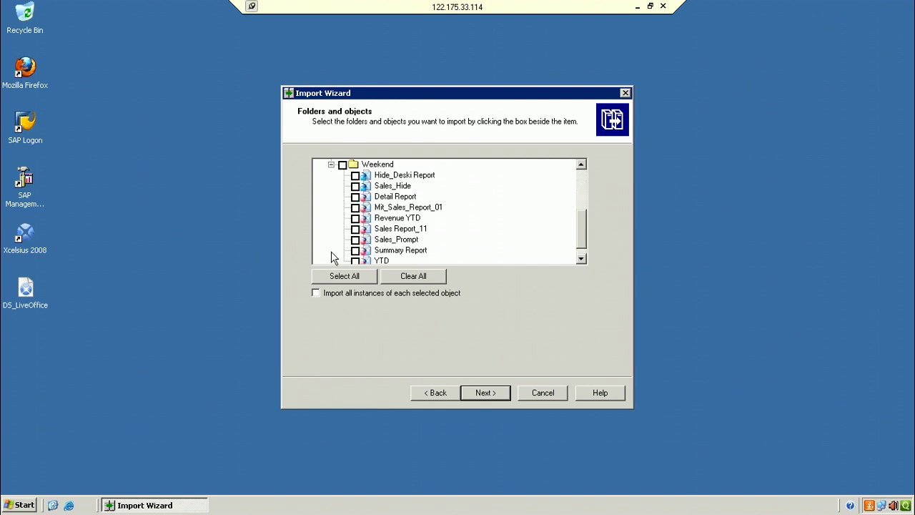
pyautogui.click(343, 165)
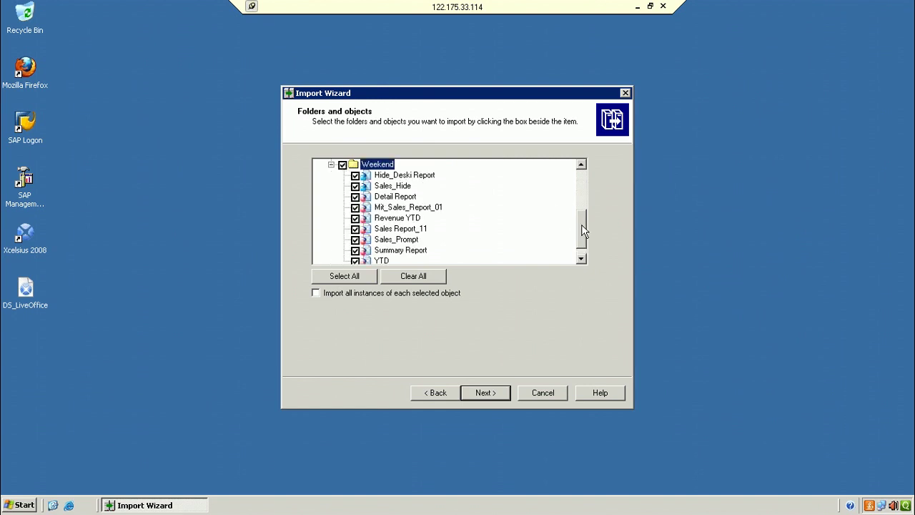
pyautogui.click(582, 258)
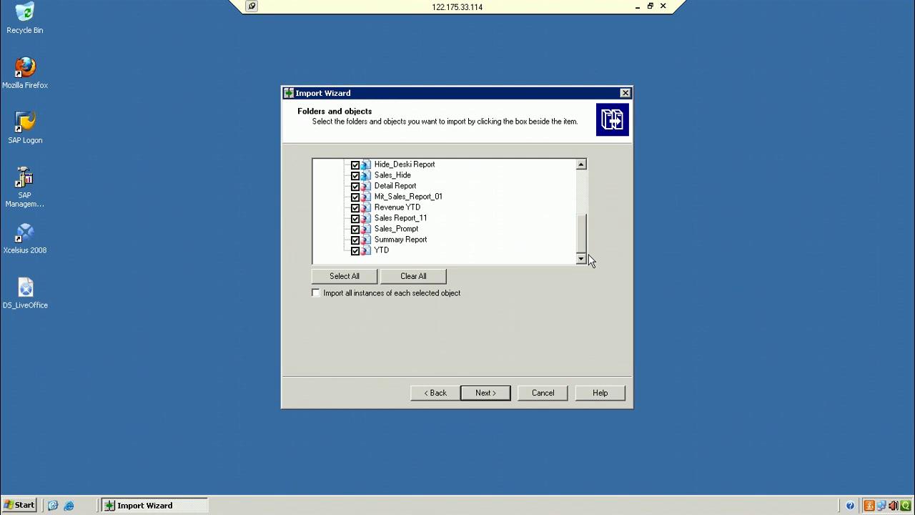
pyautogui.click(501, 393)
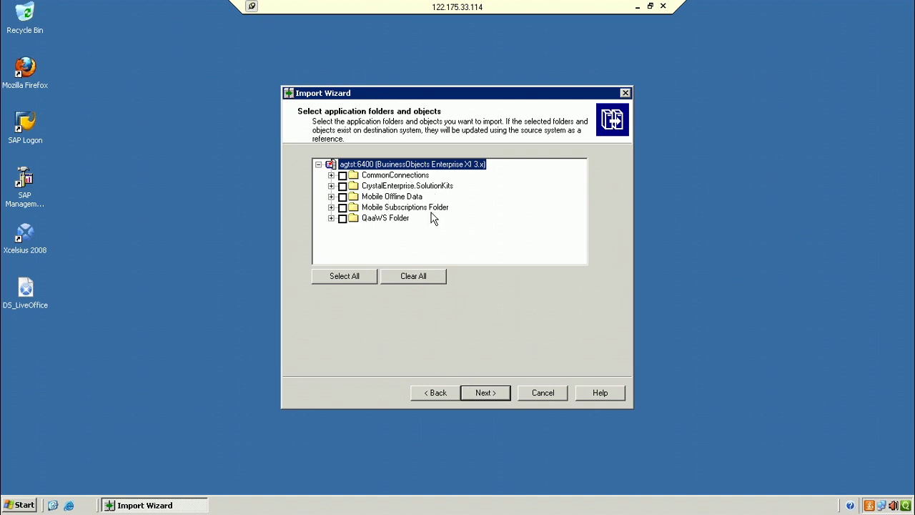
pyautogui.click(495, 394)
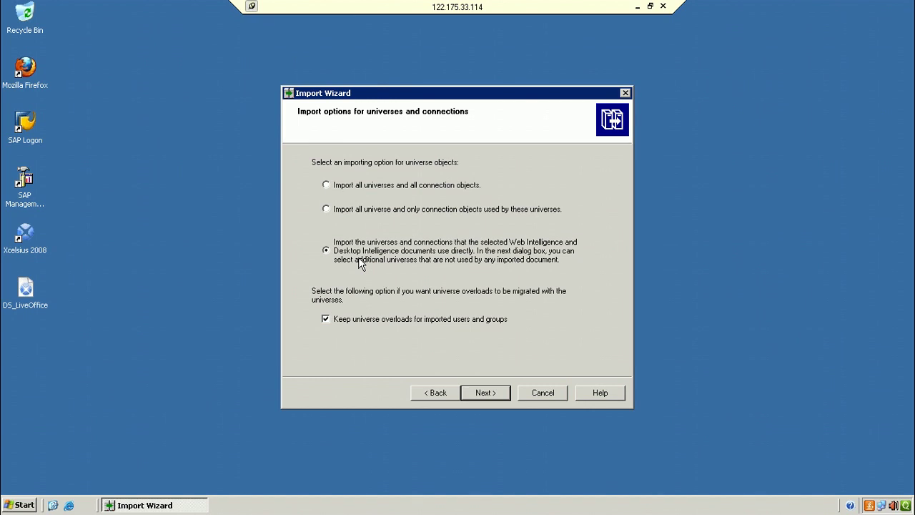
# Add the 12_Aggregate, Aggr_Pr, Allu_Loops and Chasm Trap universes from the webi universes folder to the import, and continue to the repository object options.
pyautogui.click(477, 392)
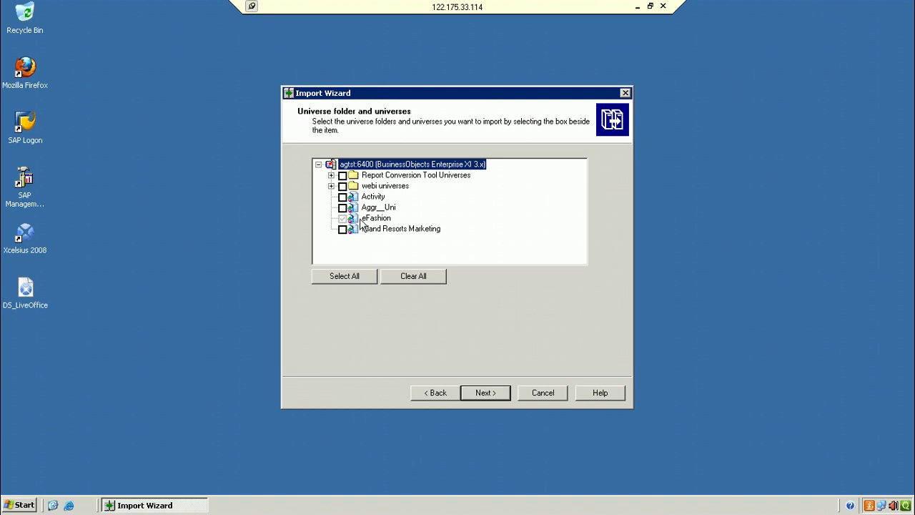
pyautogui.click(331, 186)
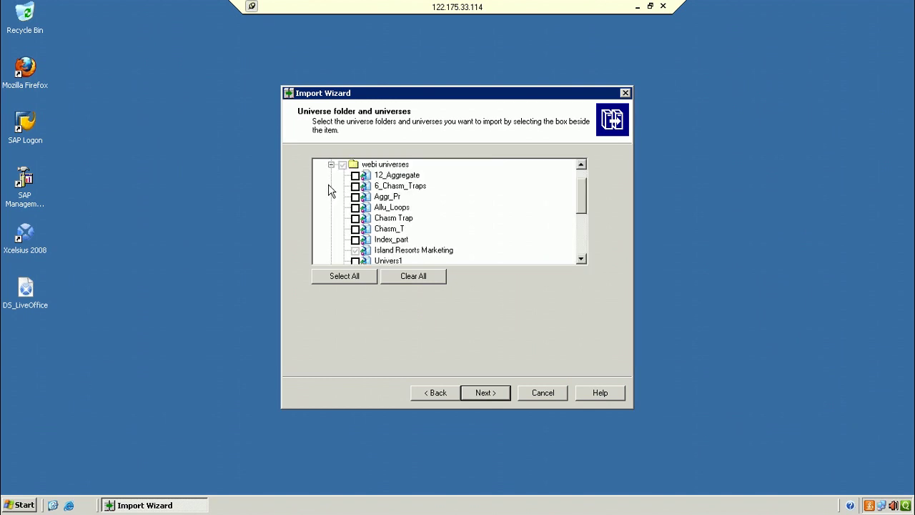
pyautogui.click(356, 229)
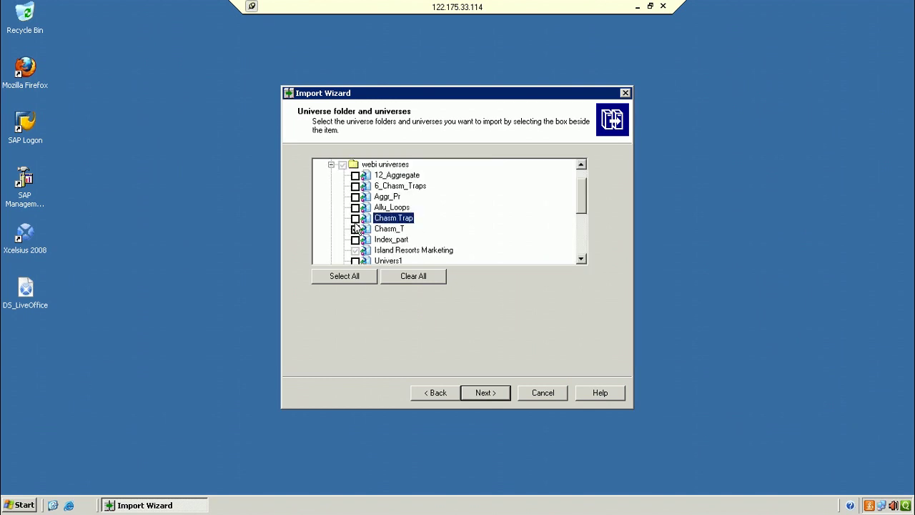
pyautogui.click(356, 219)
pyautogui.click(356, 208)
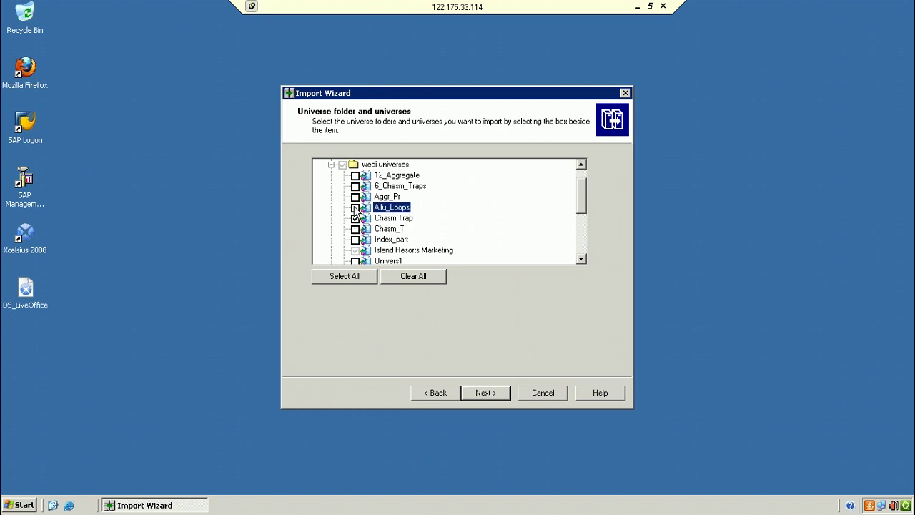
pyautogui.click(356, 197)
pyautogui.click(356, 175)
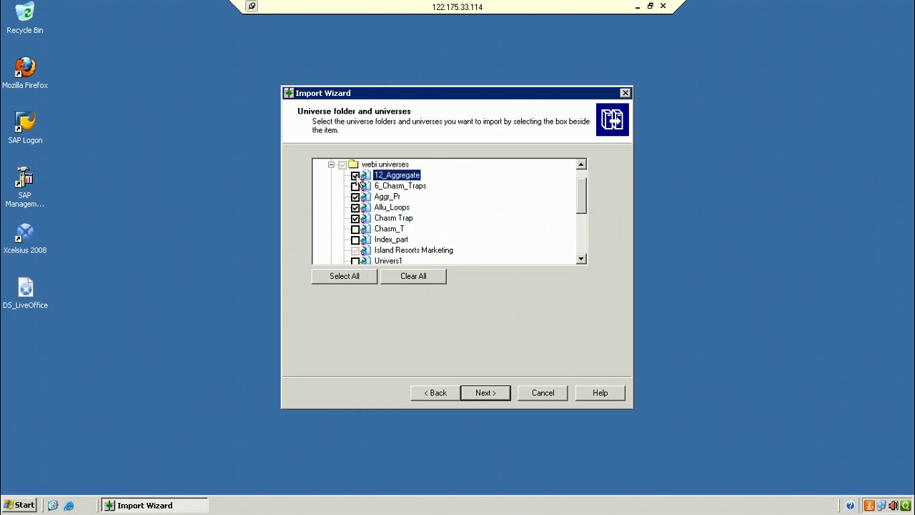
pyautogui.click(491, 392)
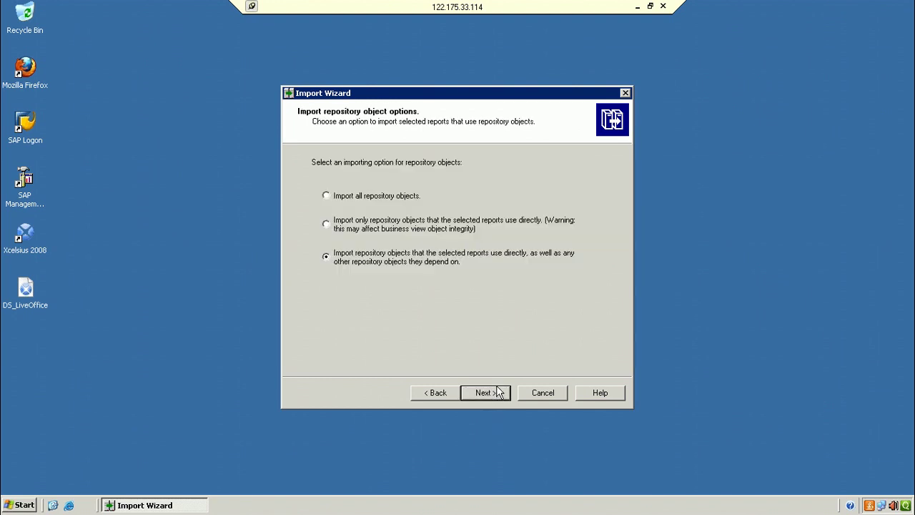
# Accept importing the repository objects used by the selected reports together with their dependencies, and run the import.
pyautogui.click(497, 389)
pyautogui.click(497, 391)
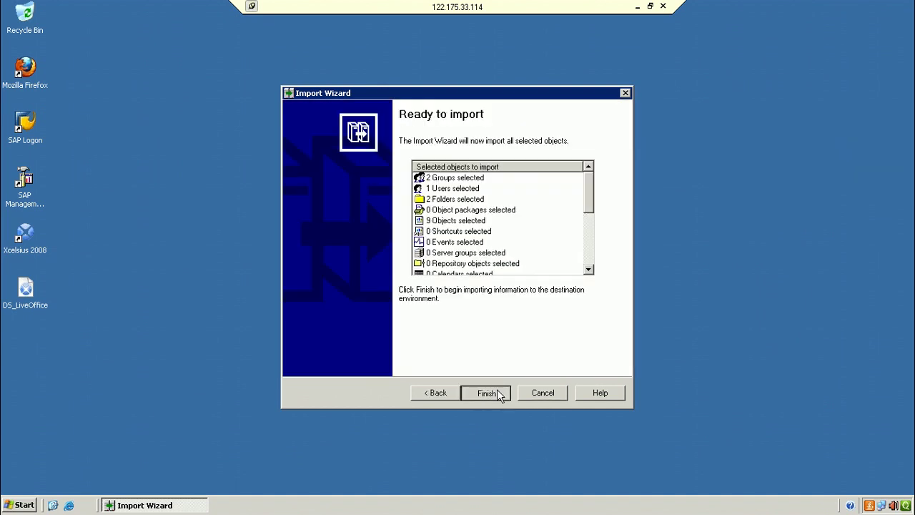
pyautogui.click(499, 394)
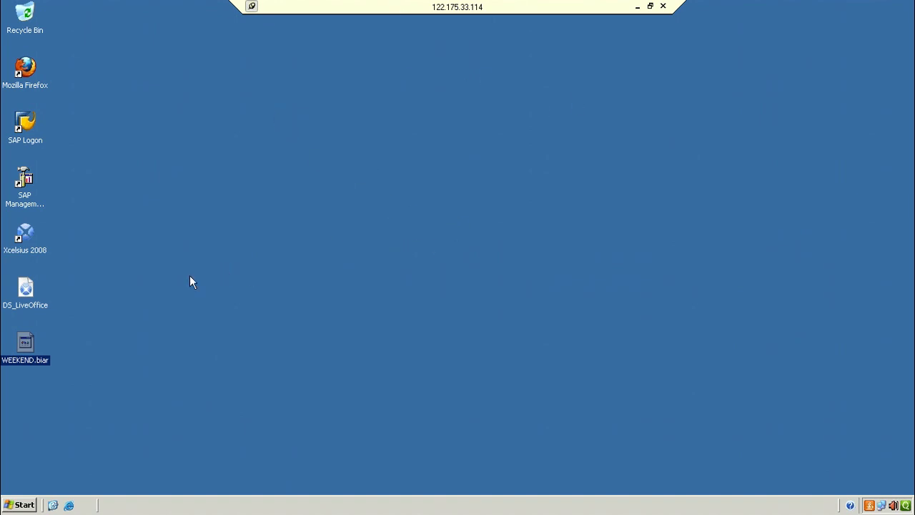
# Point out the exported WEEKEND.biar file on the desktop and leave it selected.
pyautogui.click(241, 305)
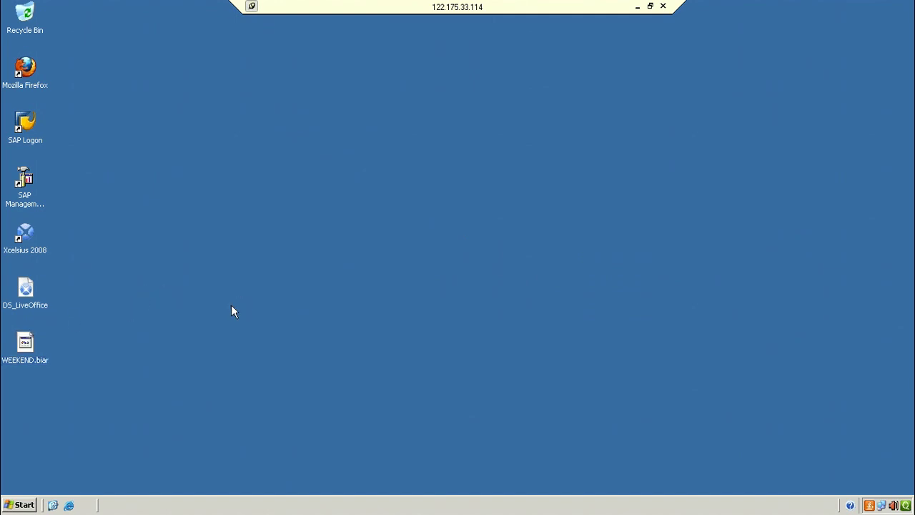
pyautogui.click(27, 344)
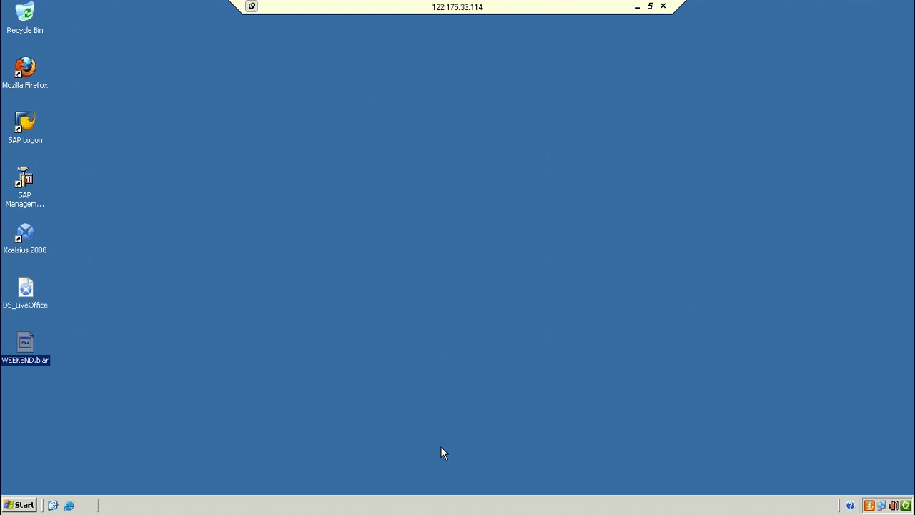
pyautogui.click(119, 379)
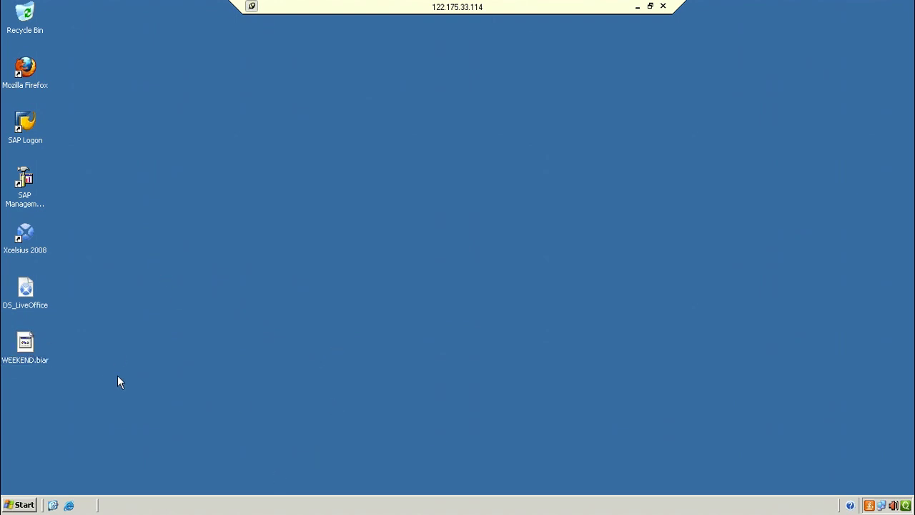
pyautogui.click(22, 363)
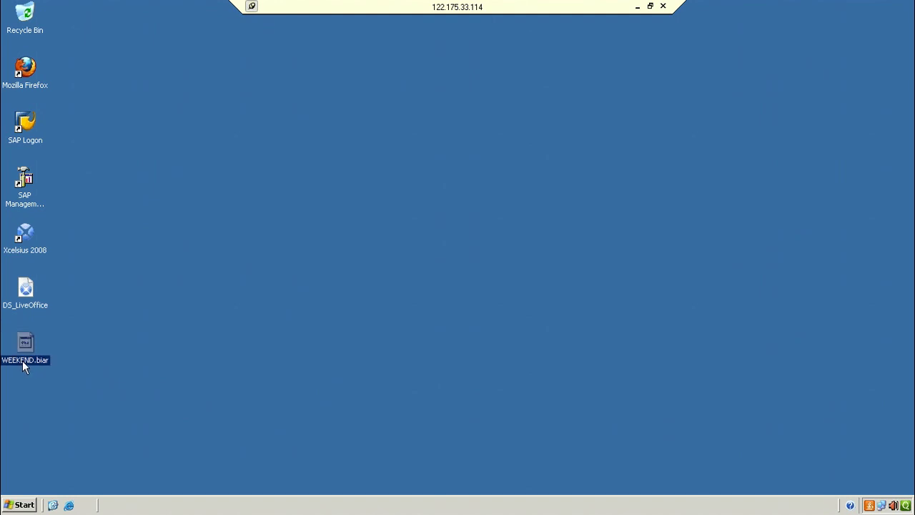